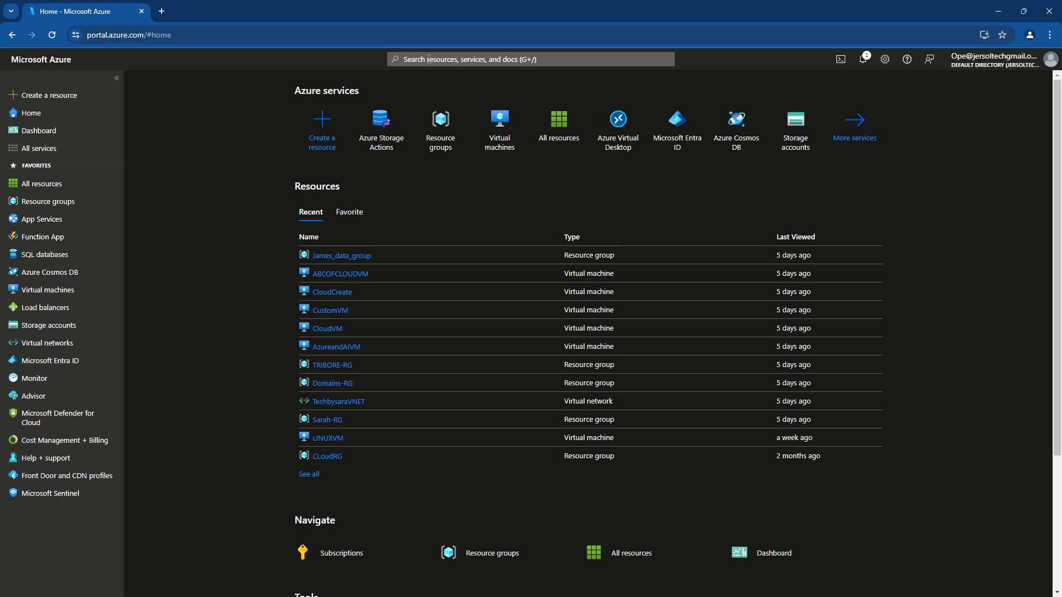
Search the portal for "resource" and open the Resource groups service.
click(428, 59)
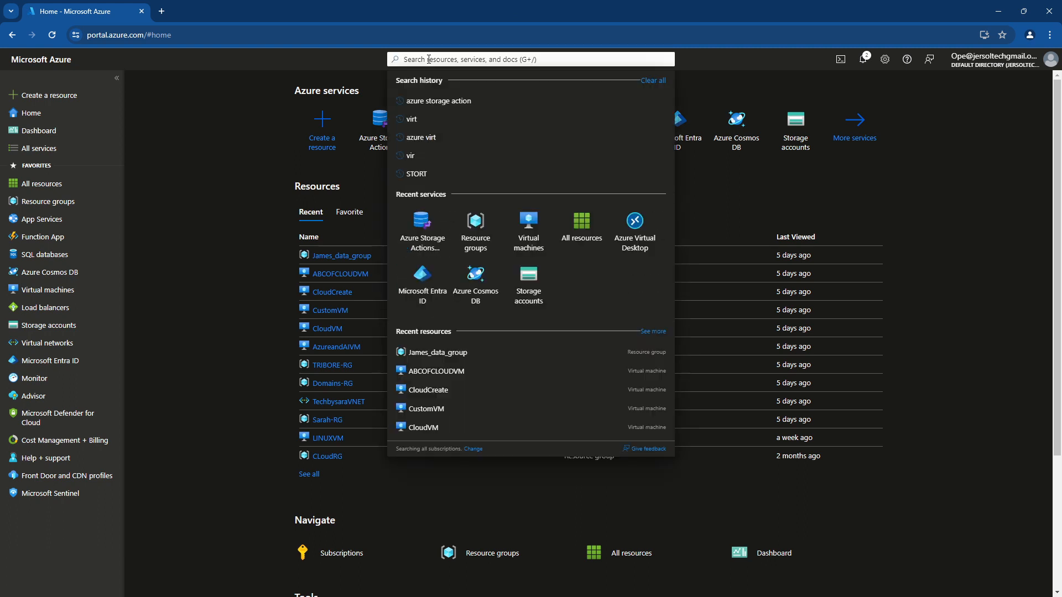
text(resource)
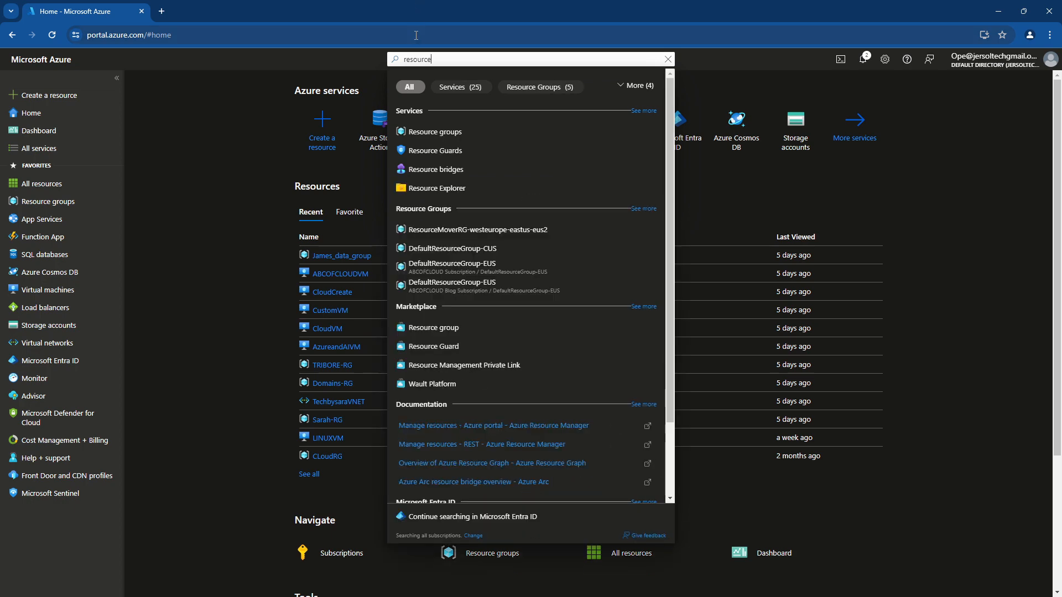
click(443, 133)
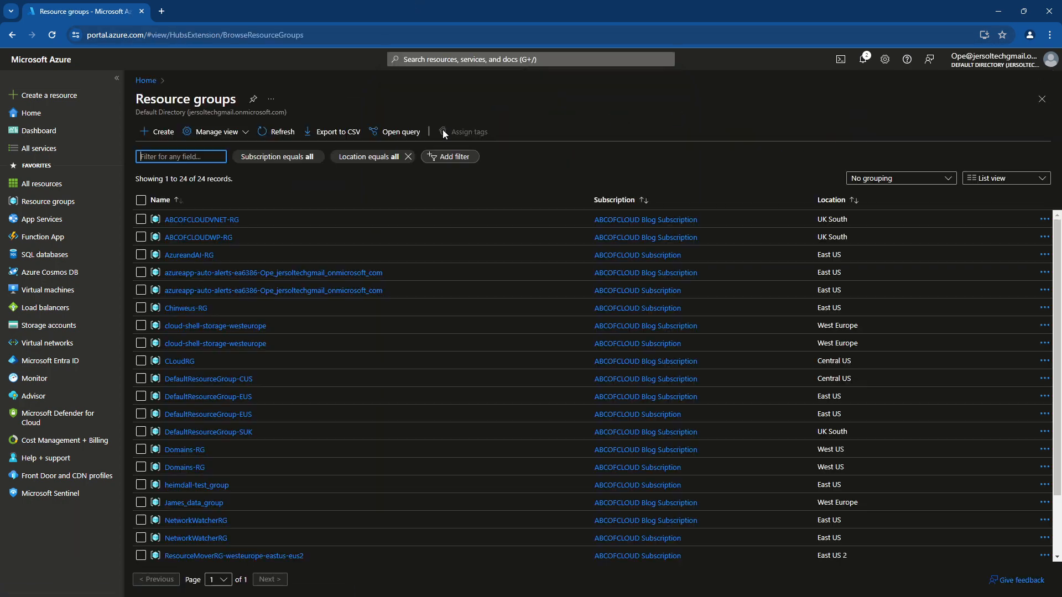
Start a new resource group named azuredisk_RG under the ABCOFCLOUD Subscription.
click(164, 134)
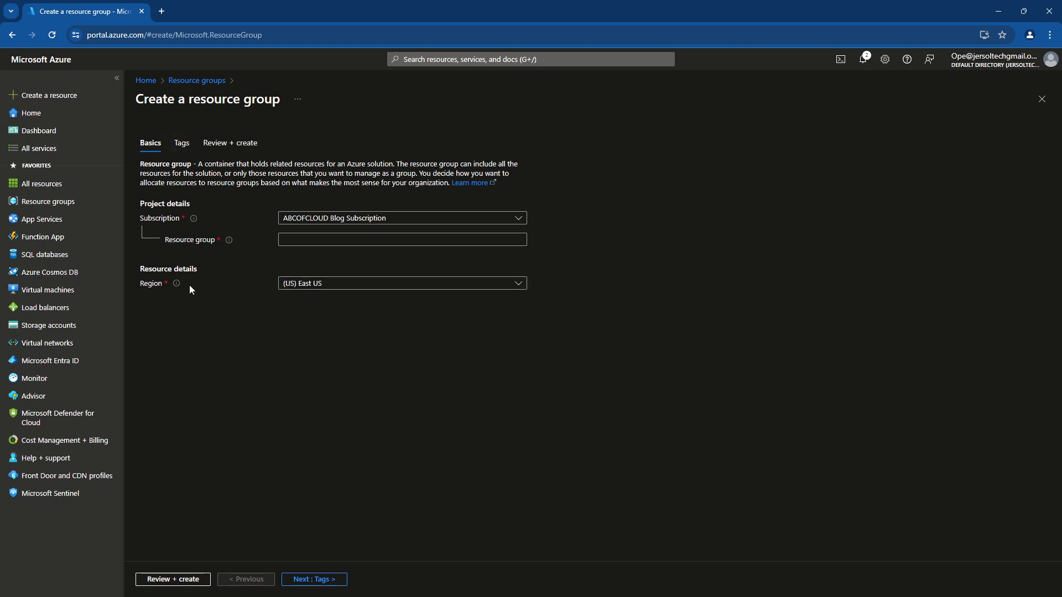
click(291, 239)
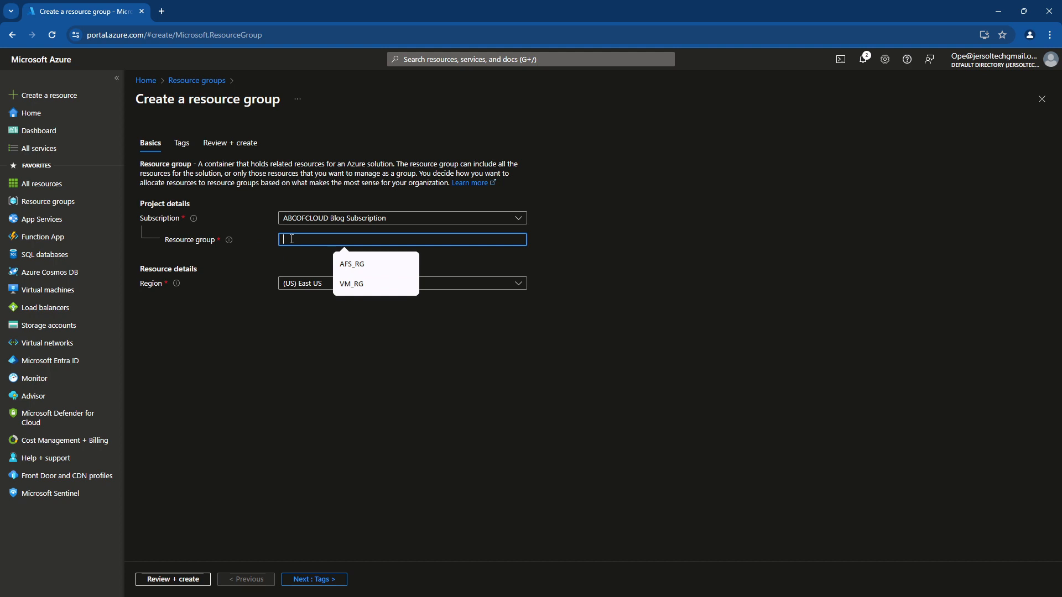
text(azure)
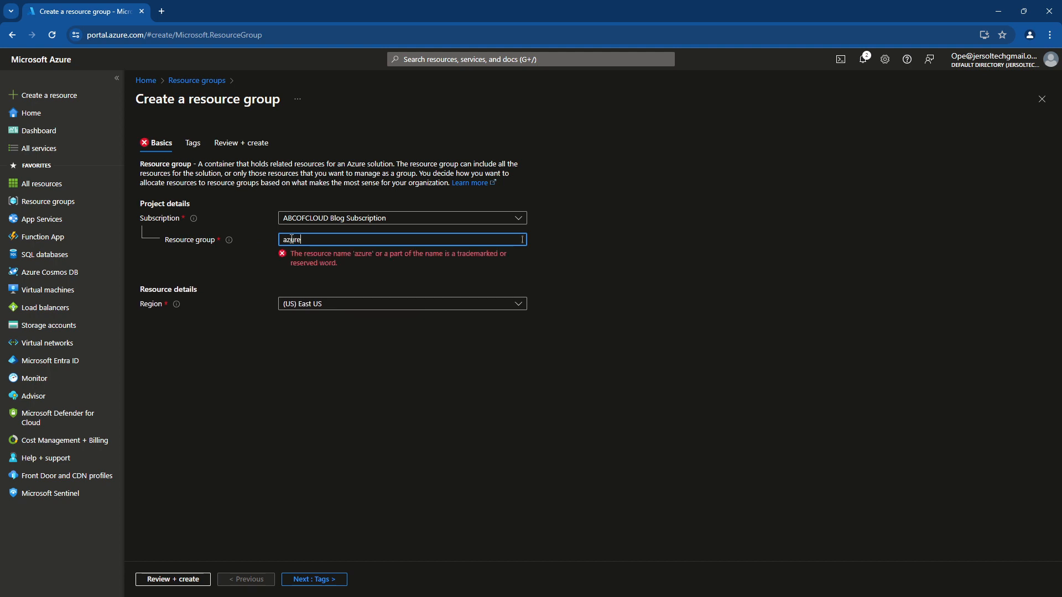
text(disk)
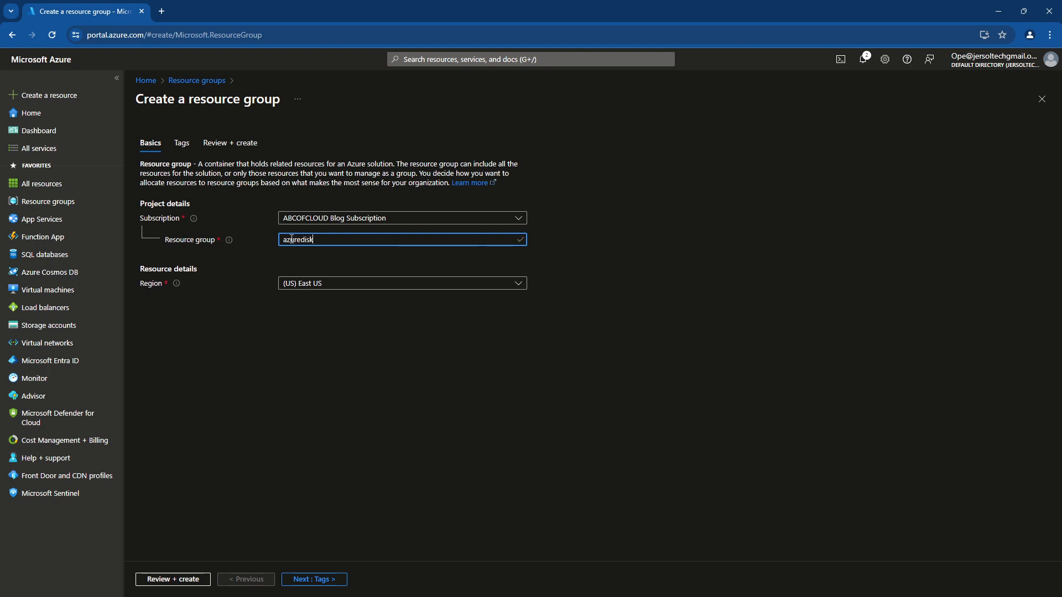
text(_RG)
click(352, 219)
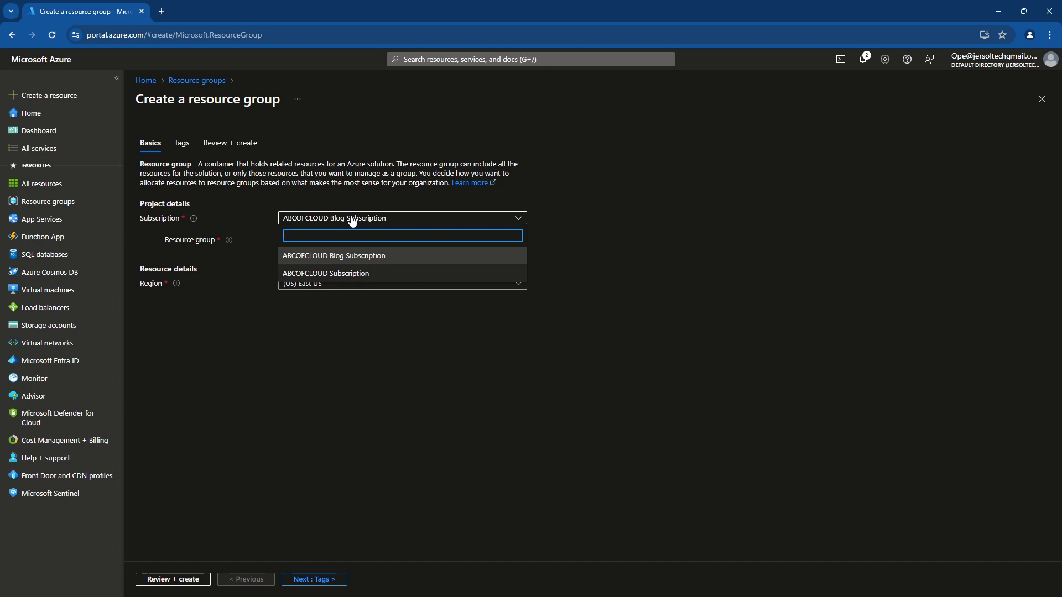
click(335, 274)
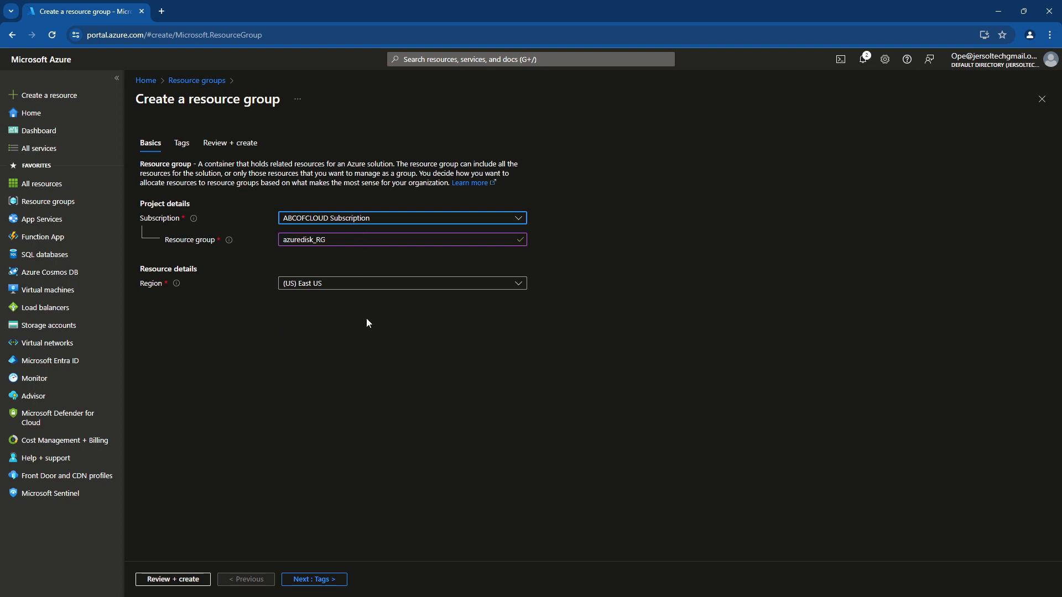
Leave the tags empty and create the reviewed resource group.
click(312, 579)
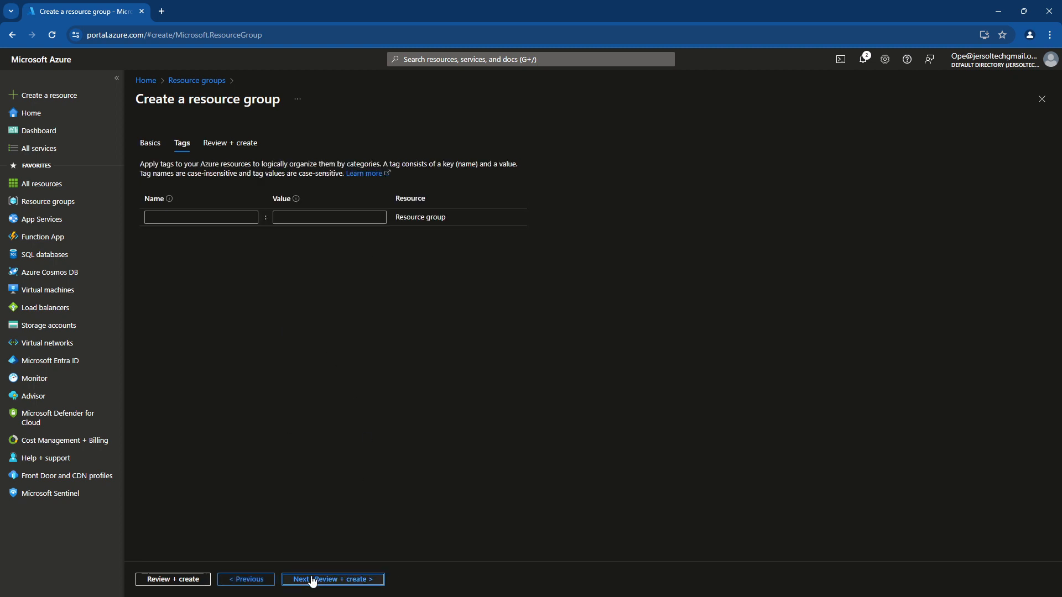
click(310, 578)
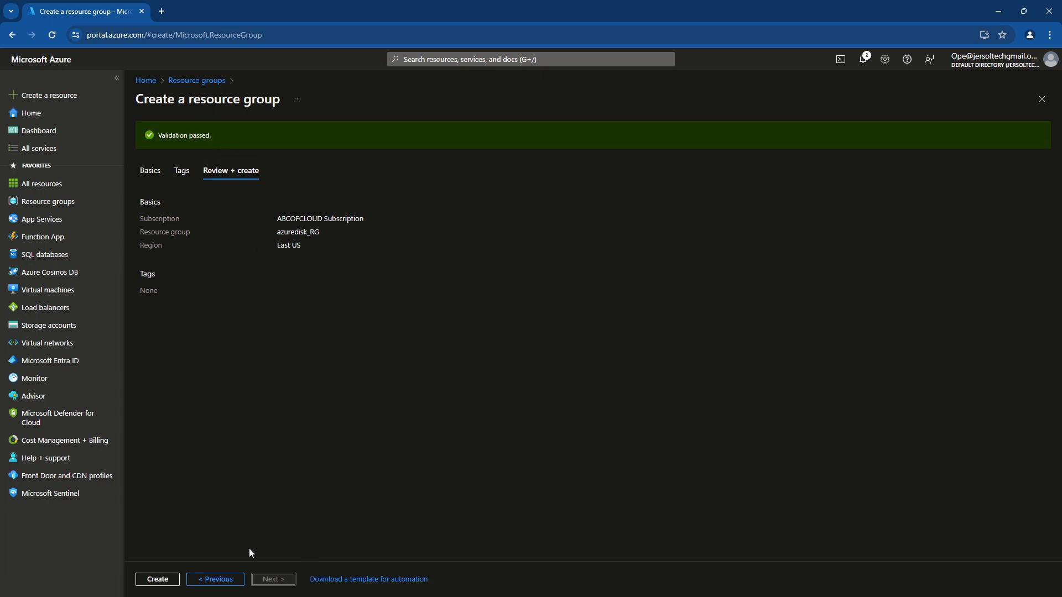
click(158, 579)
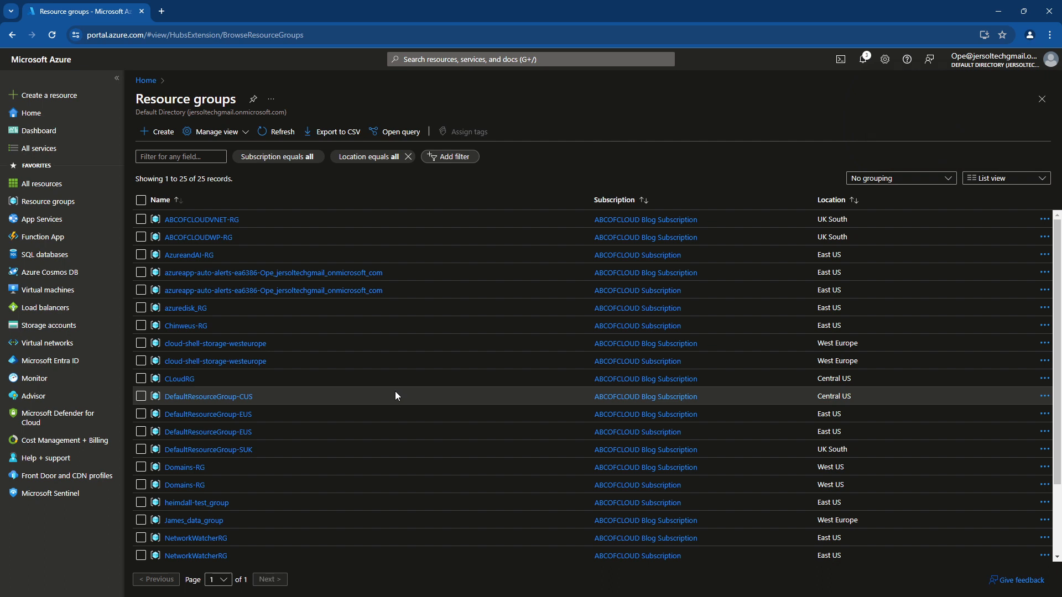
Search the portal for "virtual" and open the Virtual machines service.
click(423, 61)
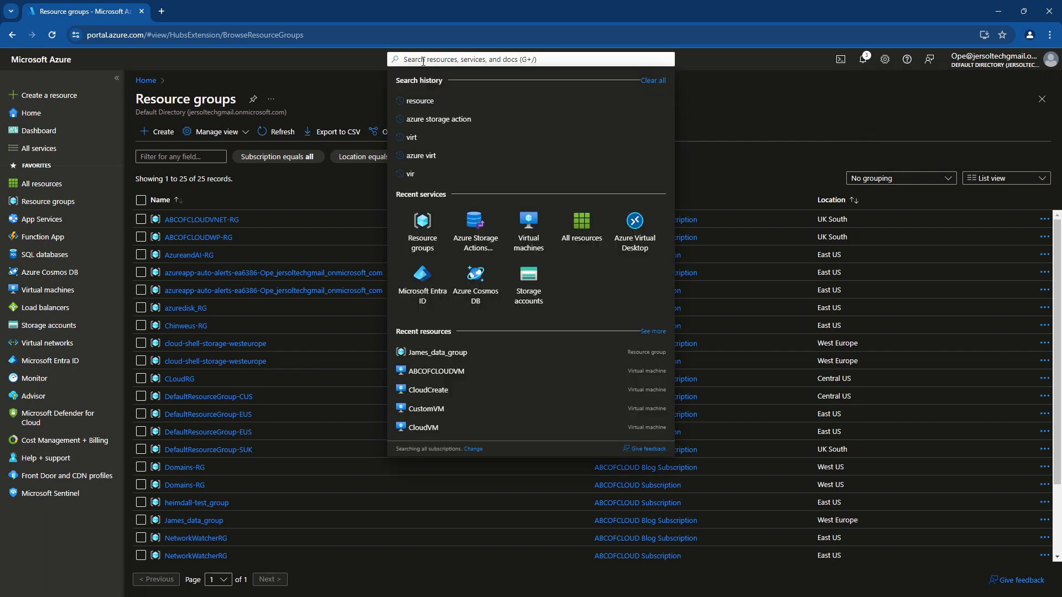
text(virtu)
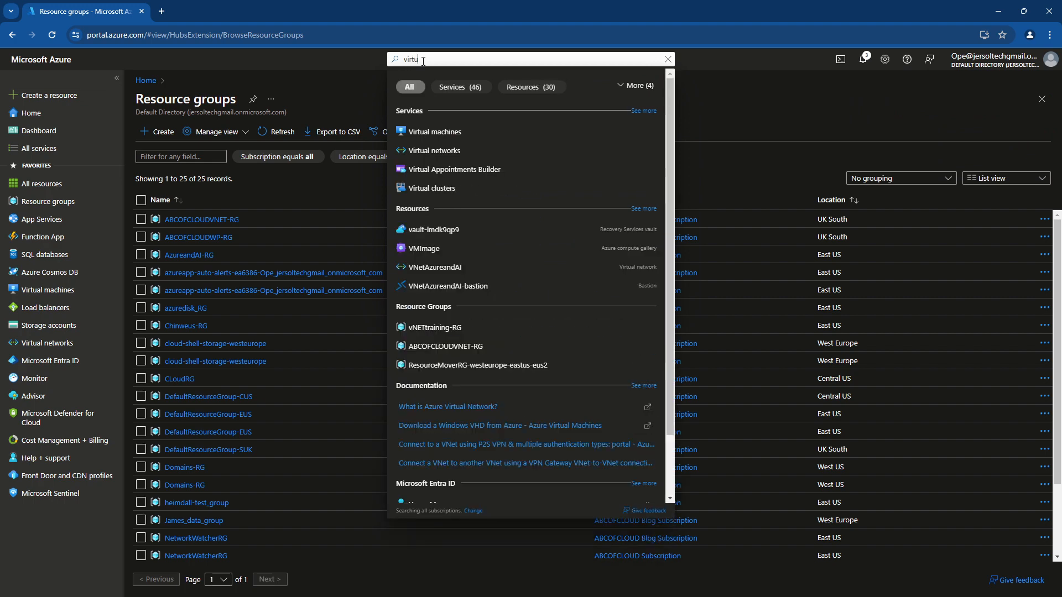
text(al)
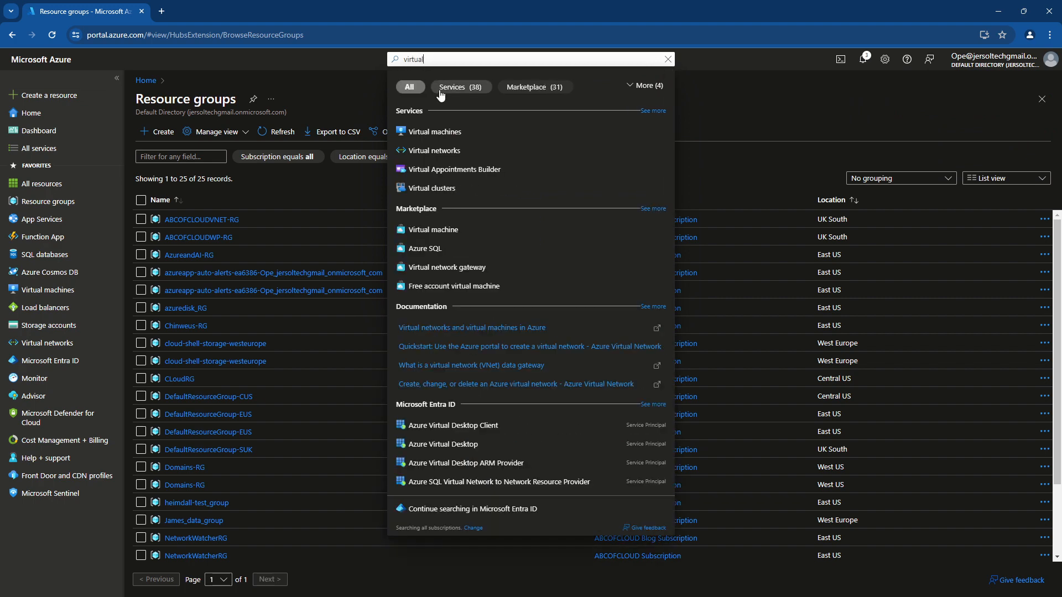
click(445, 133)
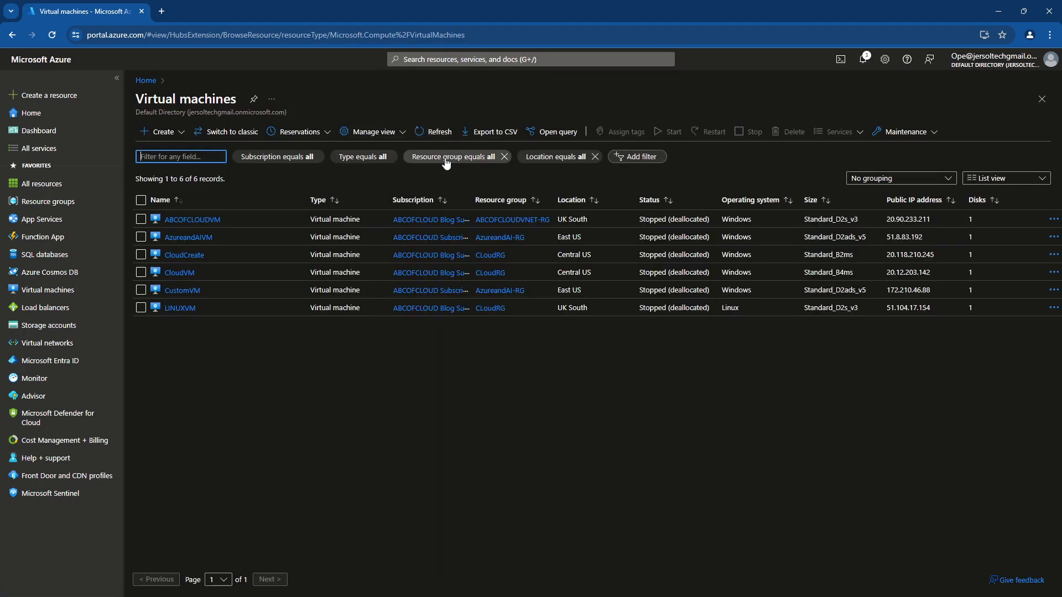
Start a new Azure virtual machine in the ABCOFCLOUD Subscription and assign it to the azuredisk_RG resource group.
click(171, 134)
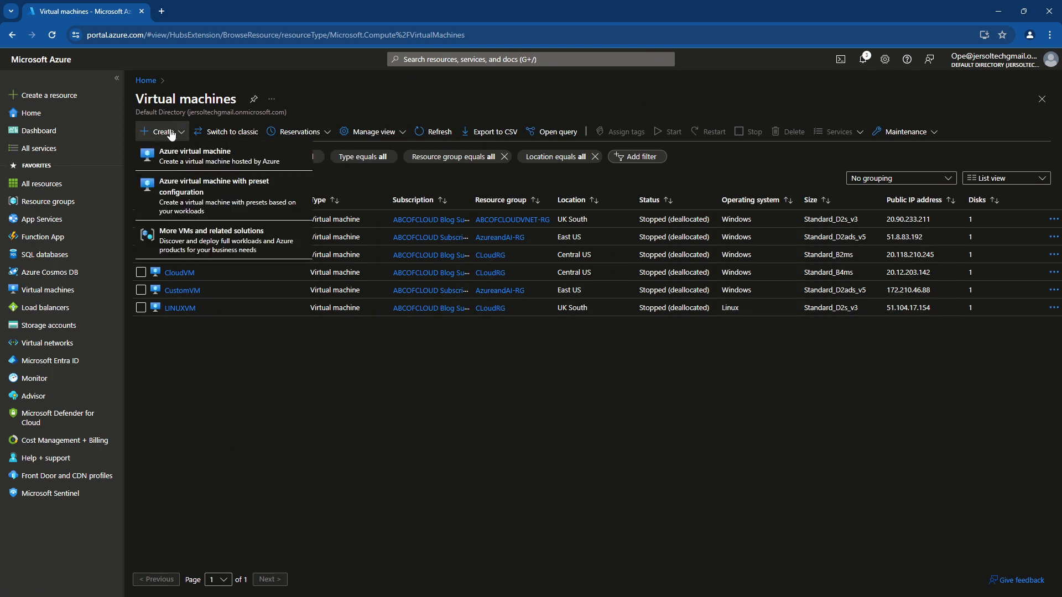
click(208, 154)
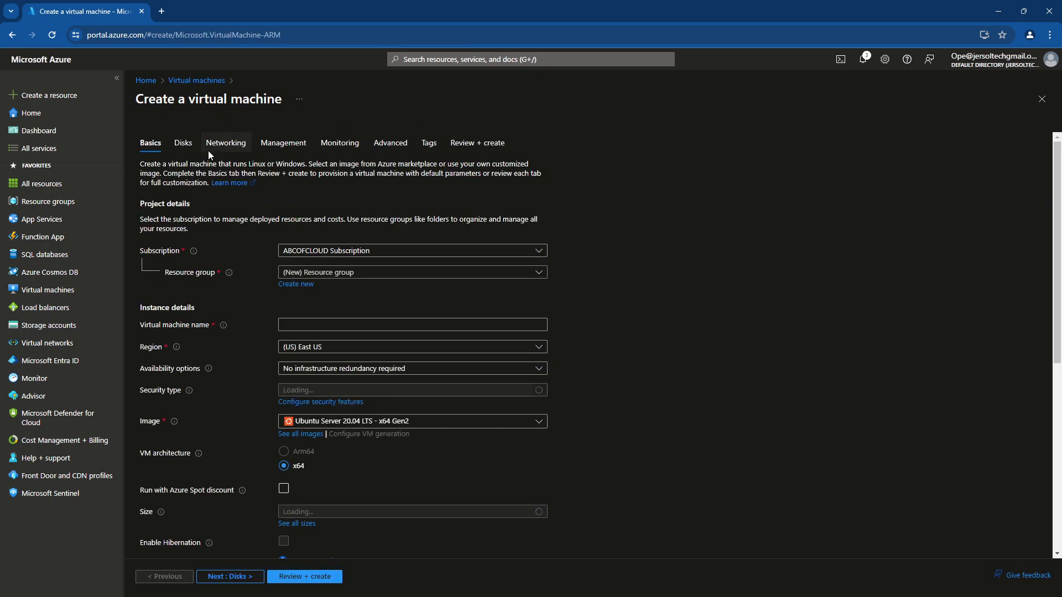
click(357, 251)
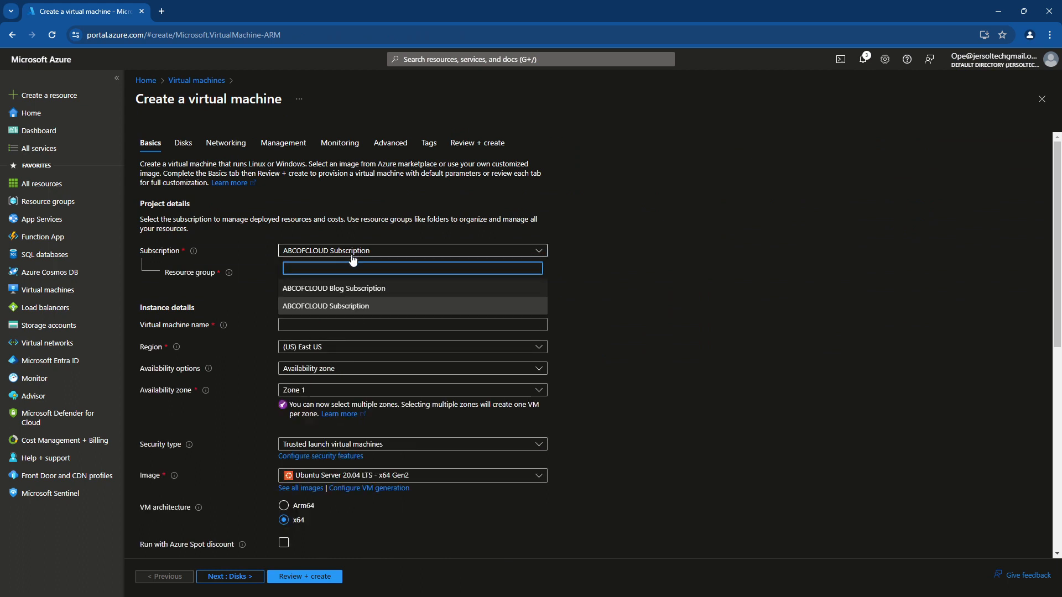
click(325, 308)
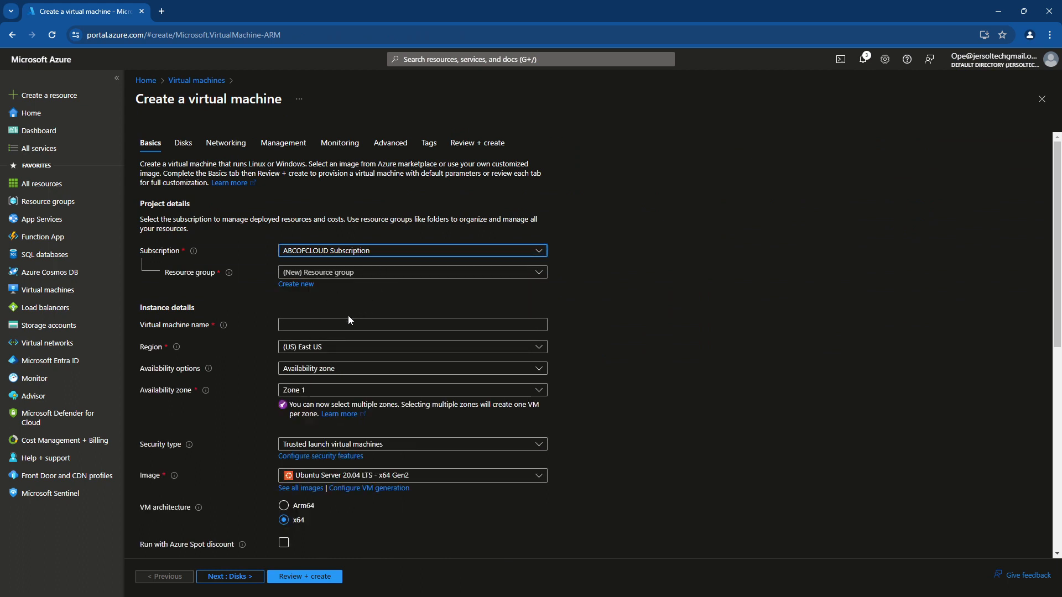
click(368, 274)
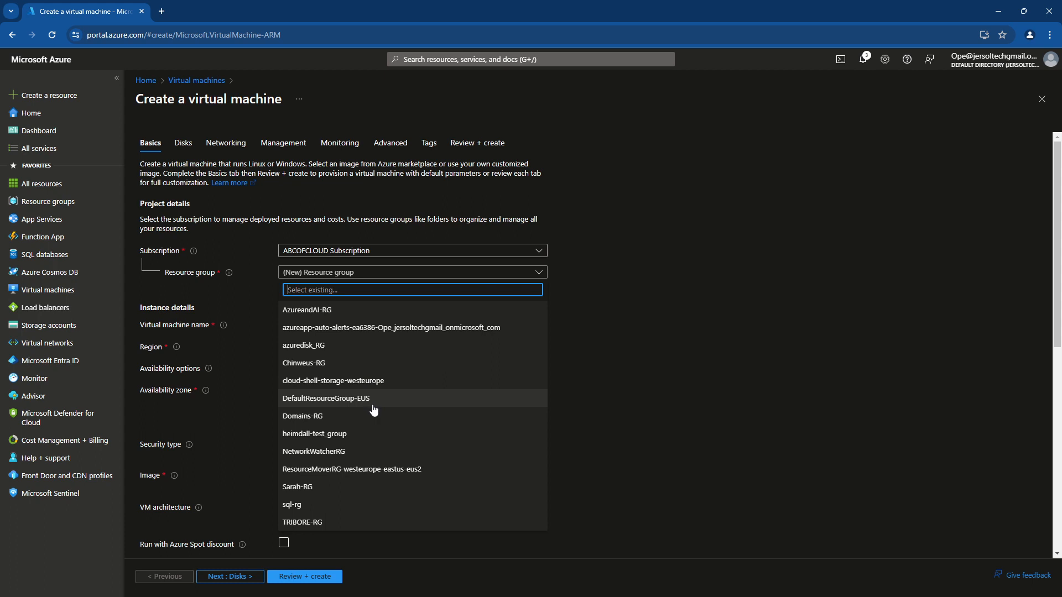
click(332, 348)
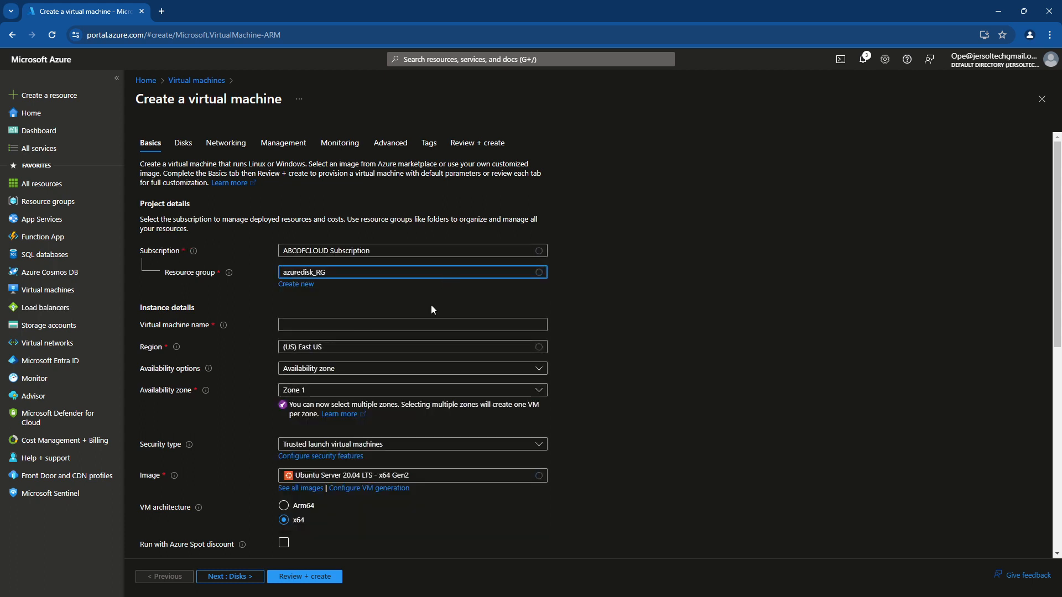
Fill in the instance details: name labvm, availability No infrastructure redundancy required, image Windows Server 2019 Datacenter - x64 Gen2.
click(310, 325)
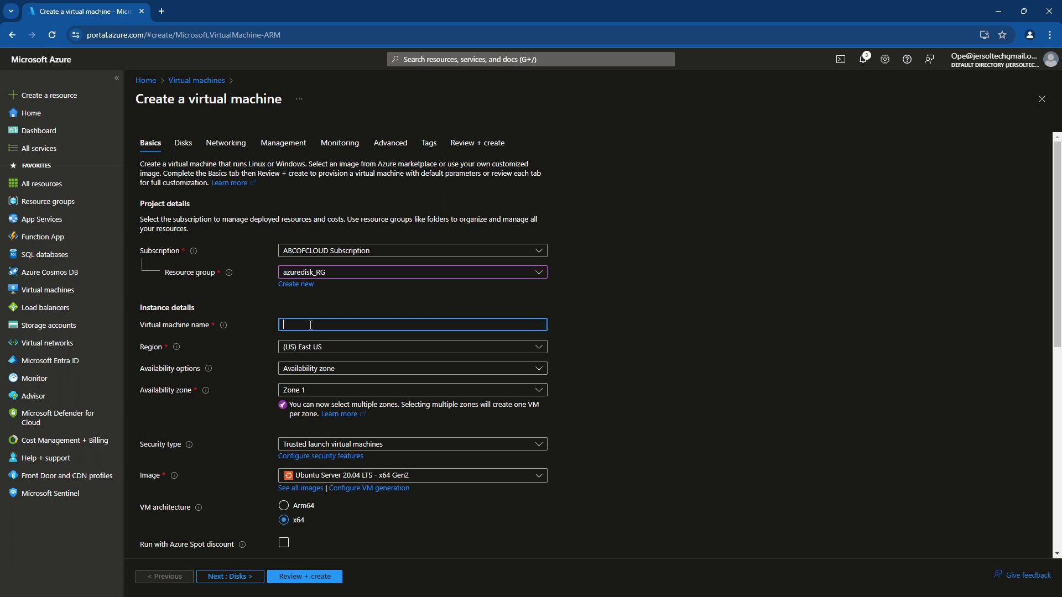
text(labvm)
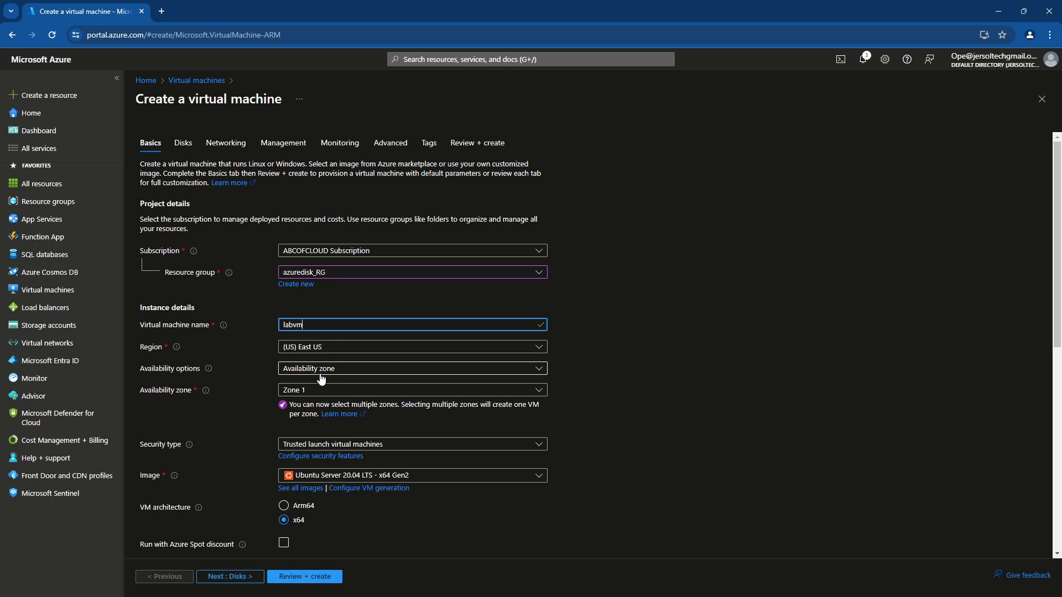
click(338, 370)
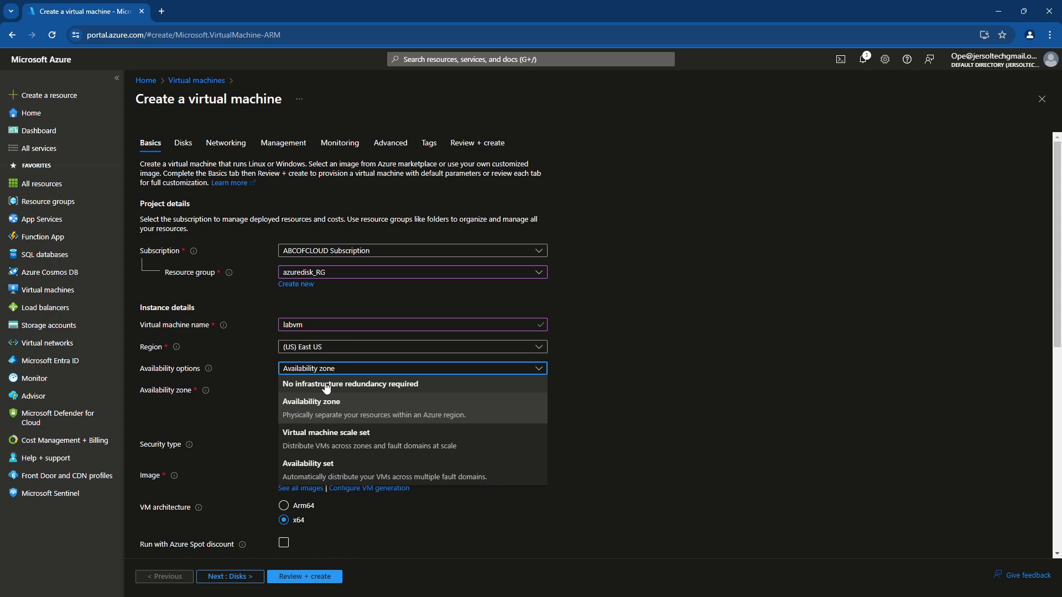
click(326, 385)
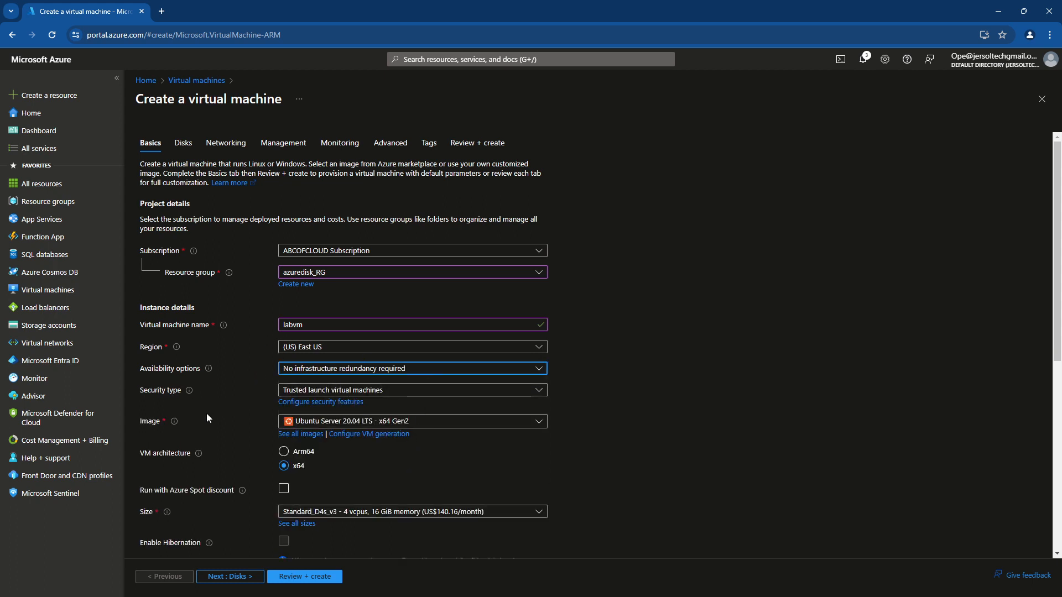
click(437, 421)
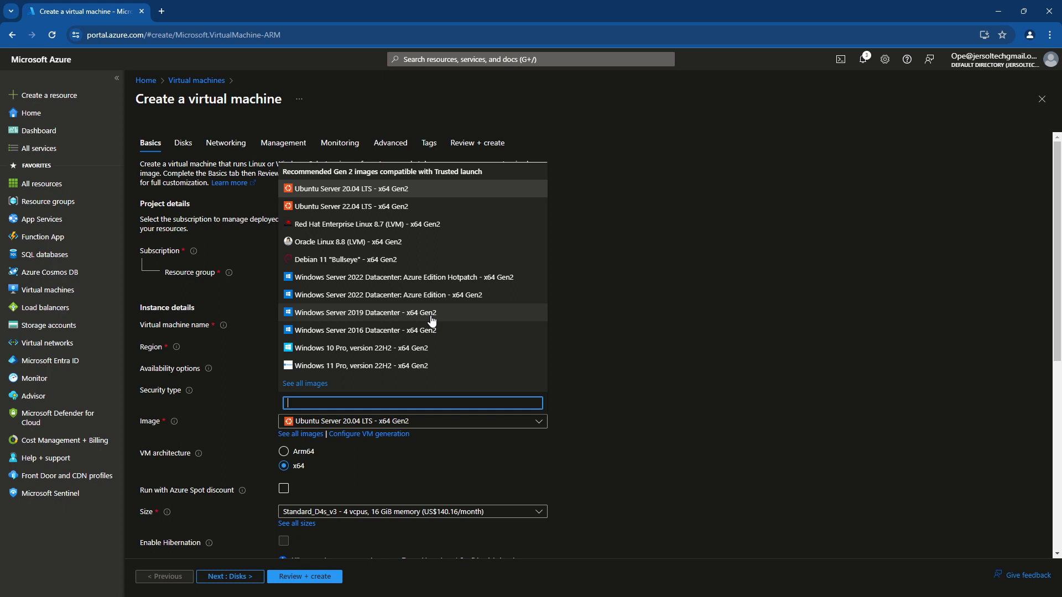
click(369, 313)
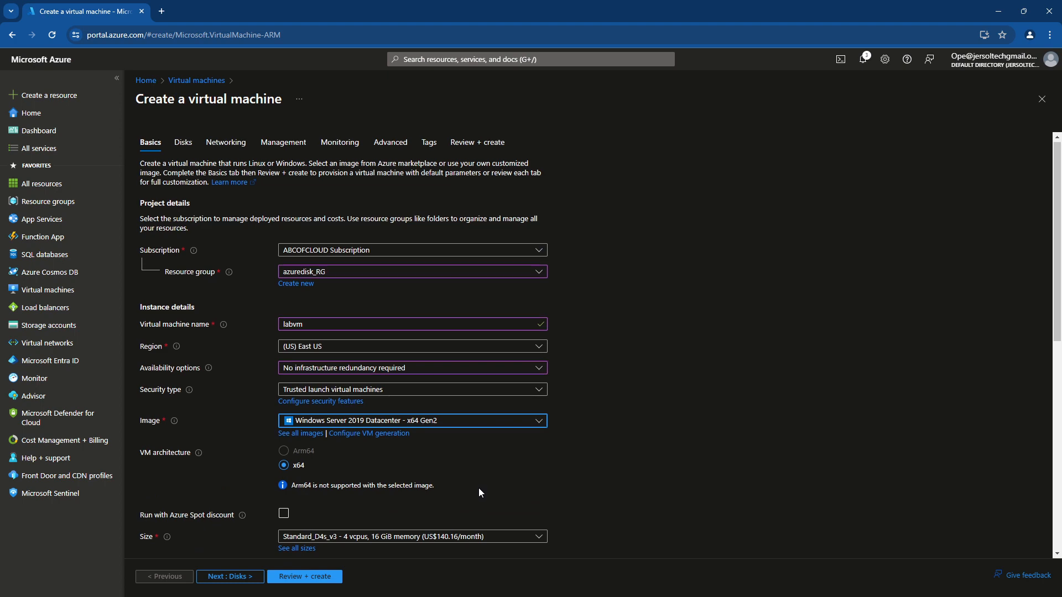
Set the virtual machine's administrator username to azuredisklab.
scroll(478, 488, down, 3)
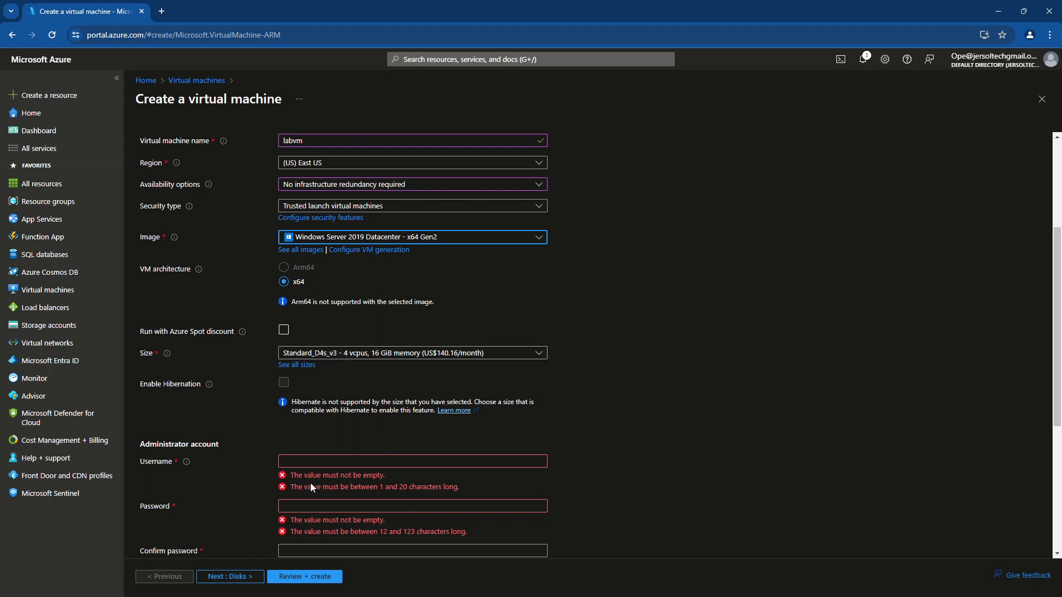
click(290, 460)
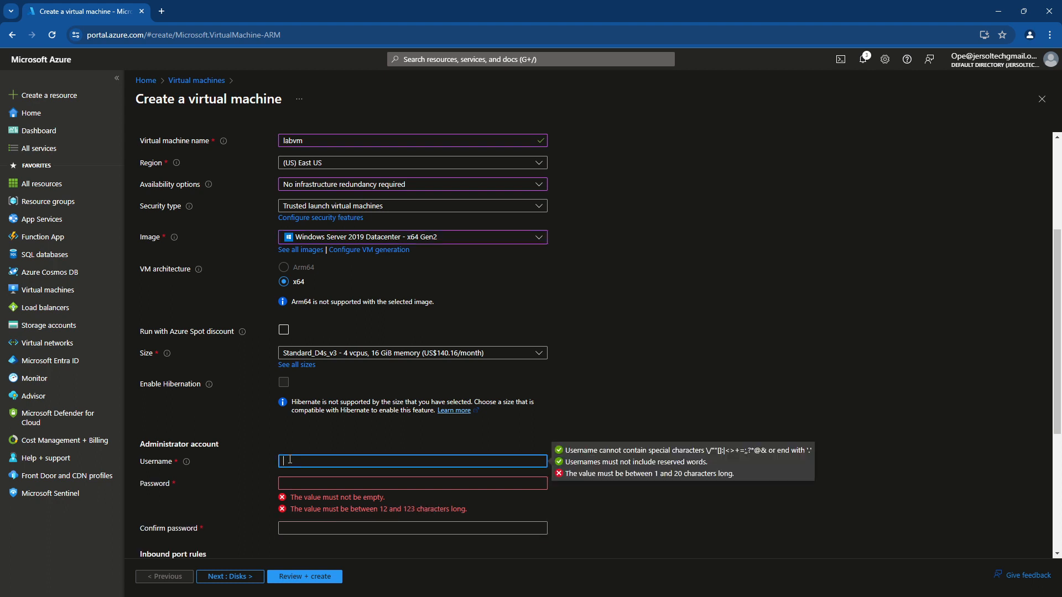
text(la)
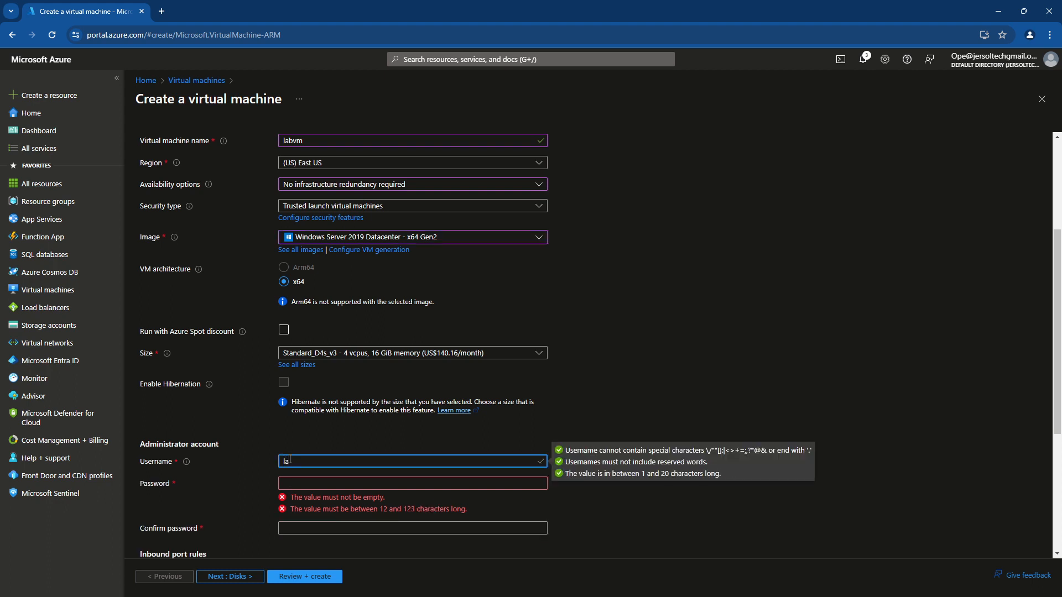
text(b)
key(BackSpace)
text(azu)
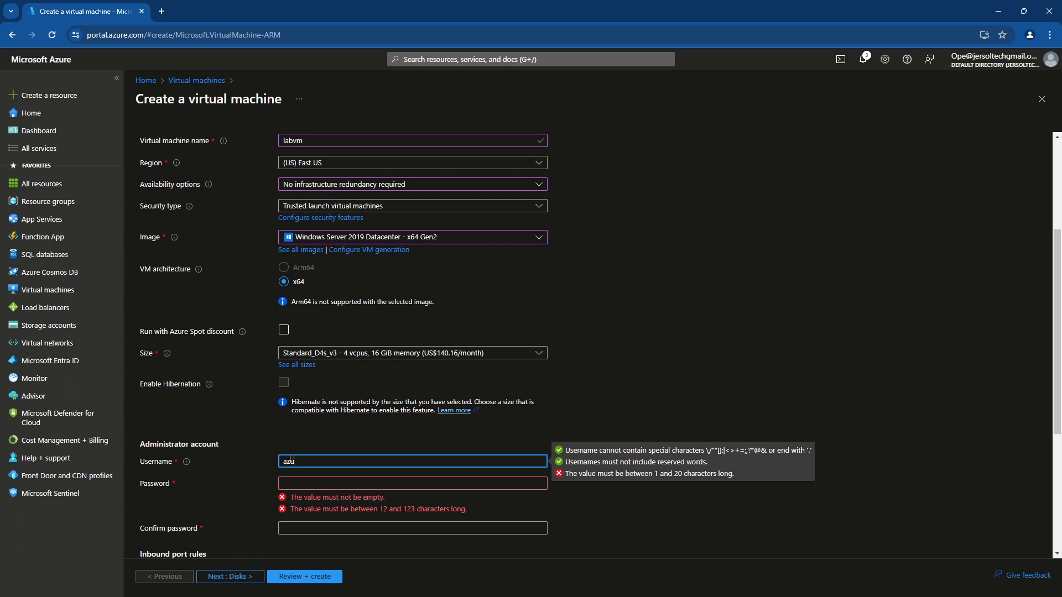
text(redisk)
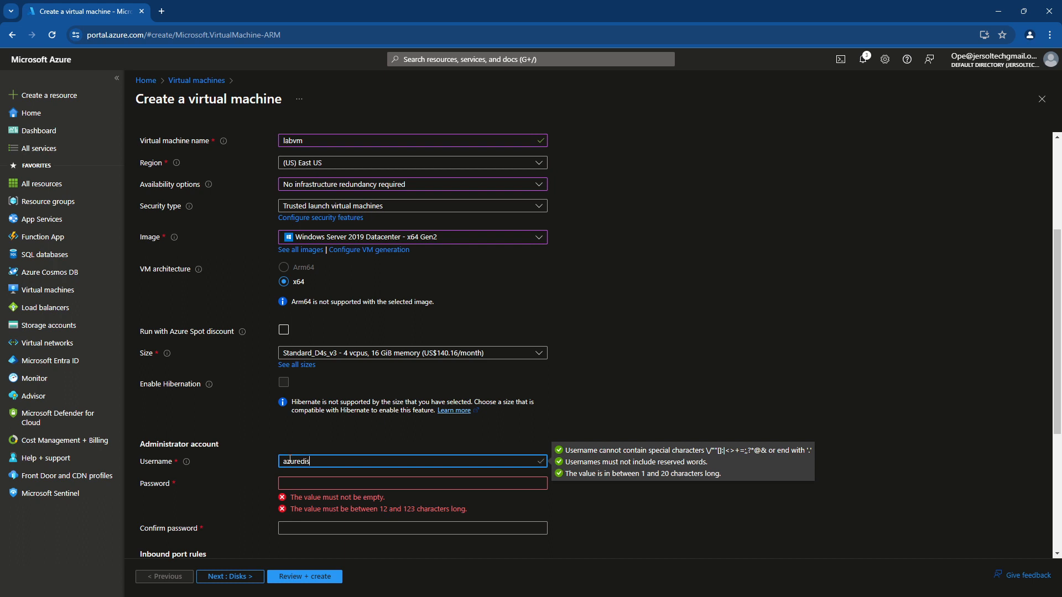
text(lab)
Paste the administrator account password into the Password field.
click(298, 480)
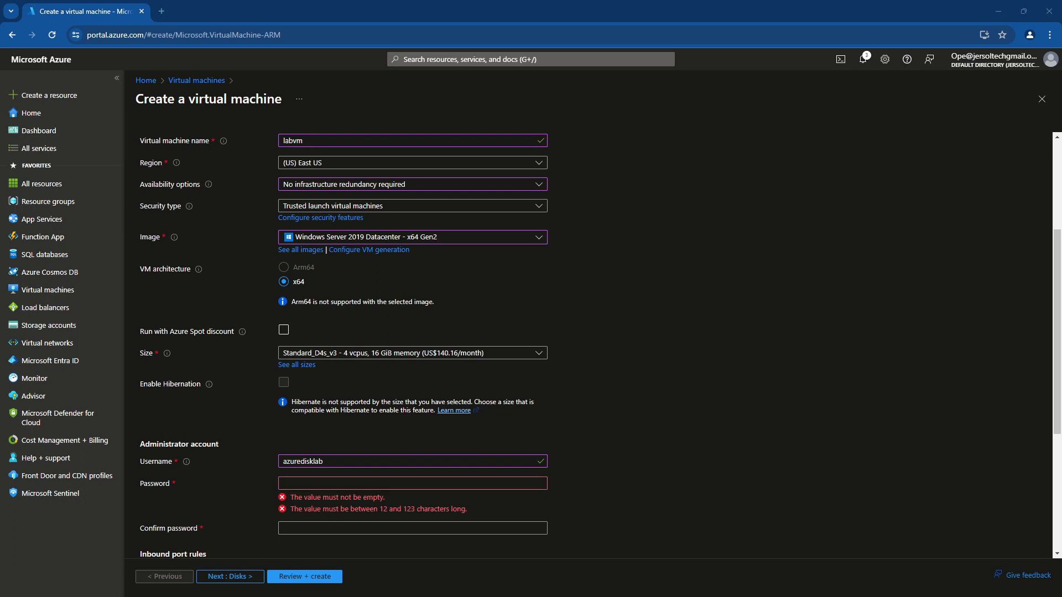
click(314, 481)
key(ctrl+v)
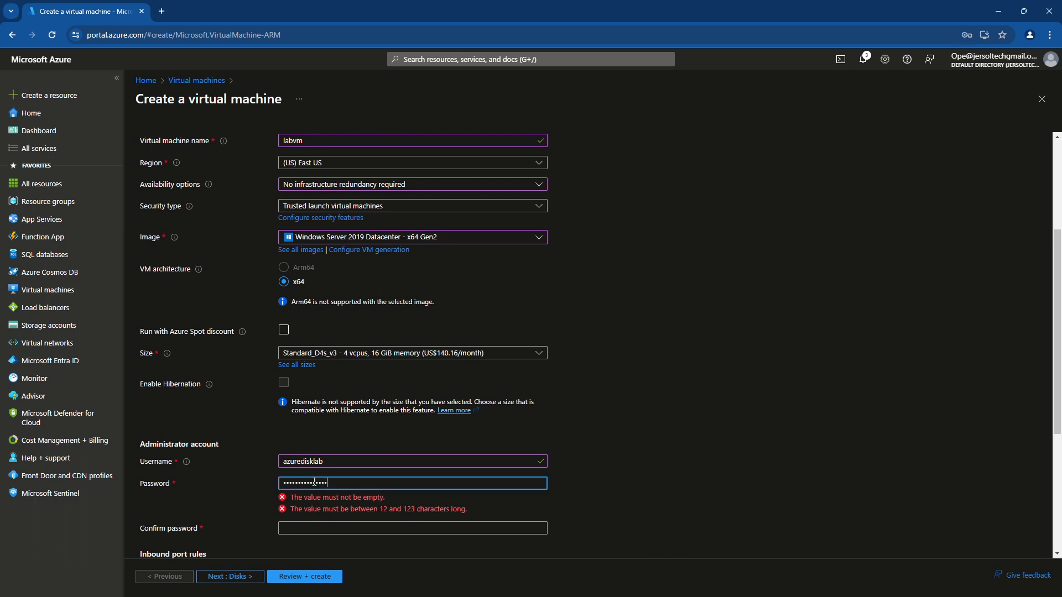
Paste the administrator account password into the Confirm password field, keeping the default inbound port and licensing options.
click(288, 504)
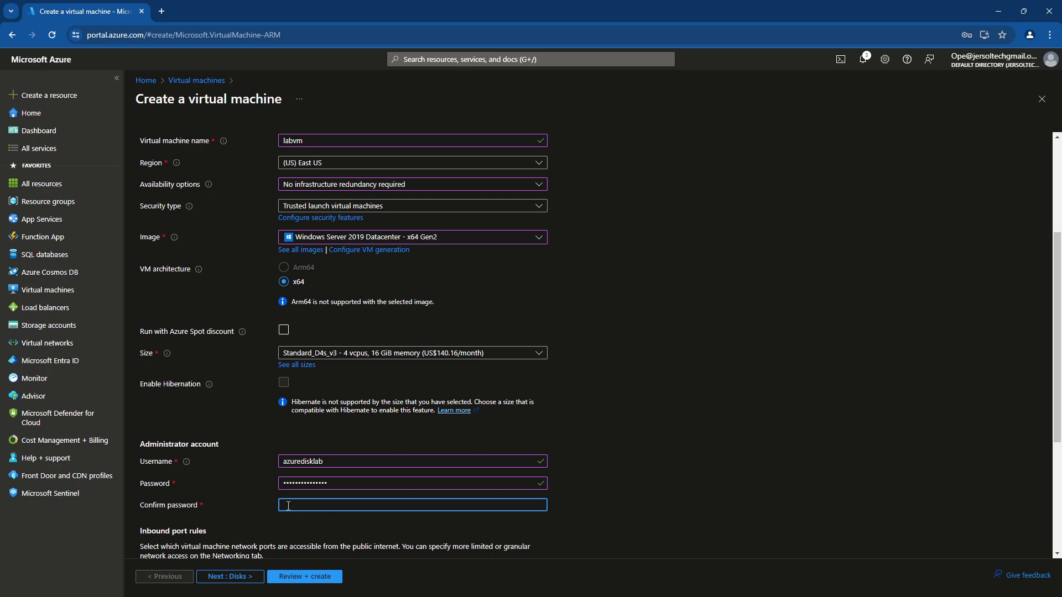
key(ctrl+v)
scroll(427, 455, down, 3)
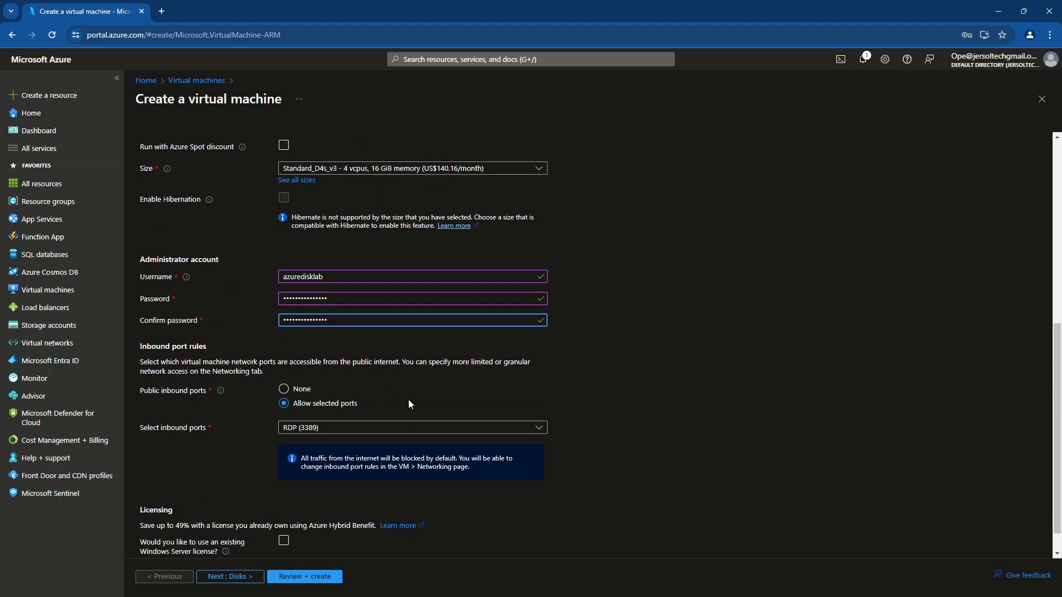
scroll(399, 414, down, 1)
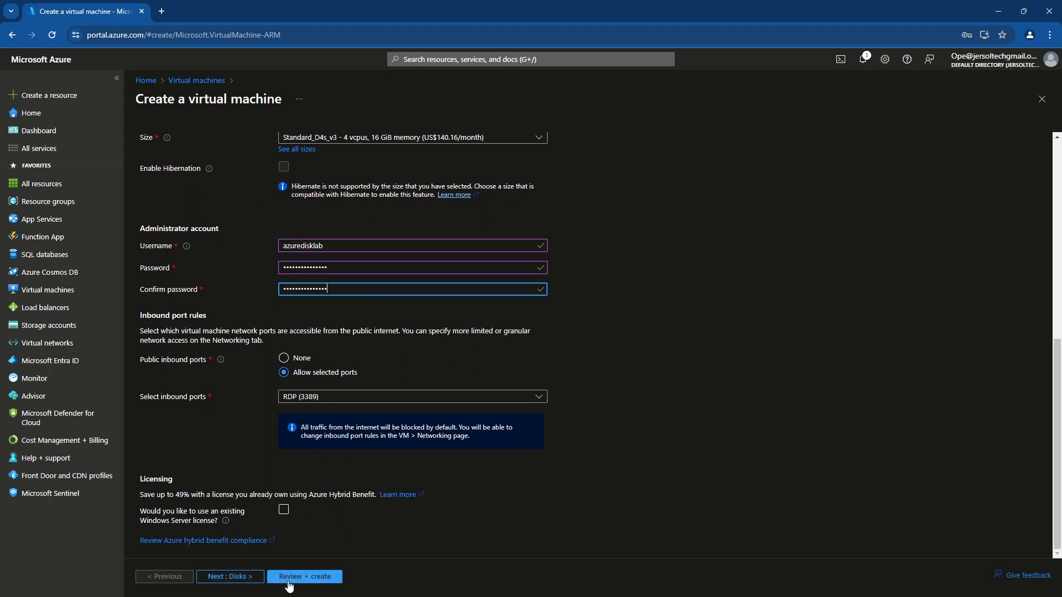
Proceed to the disk settings and keep Premium SSD (locally-redundant storage) as the OS disk type.
click(232, 577)
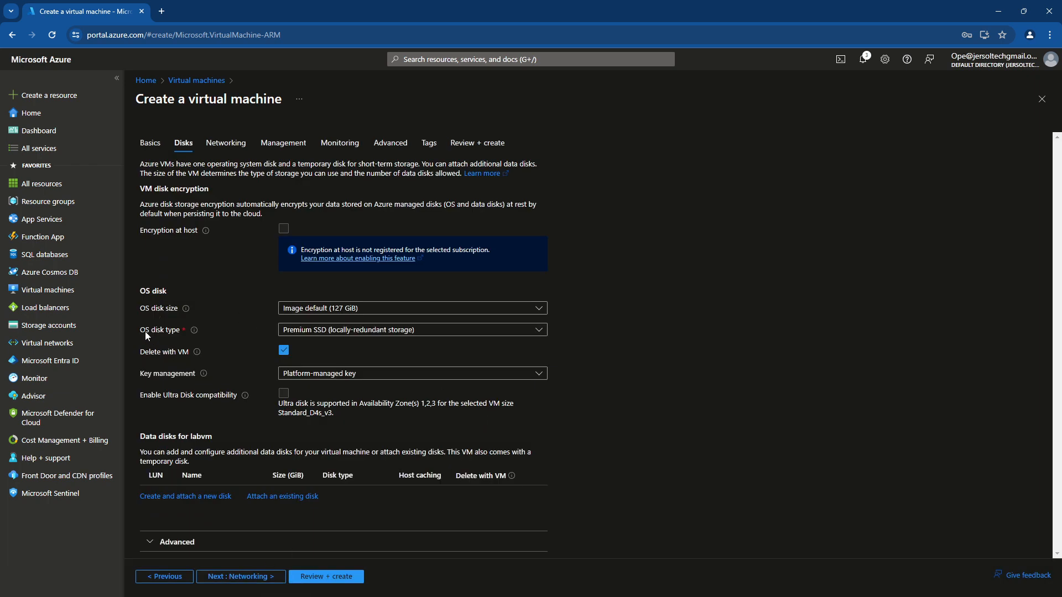
click(311, 335)
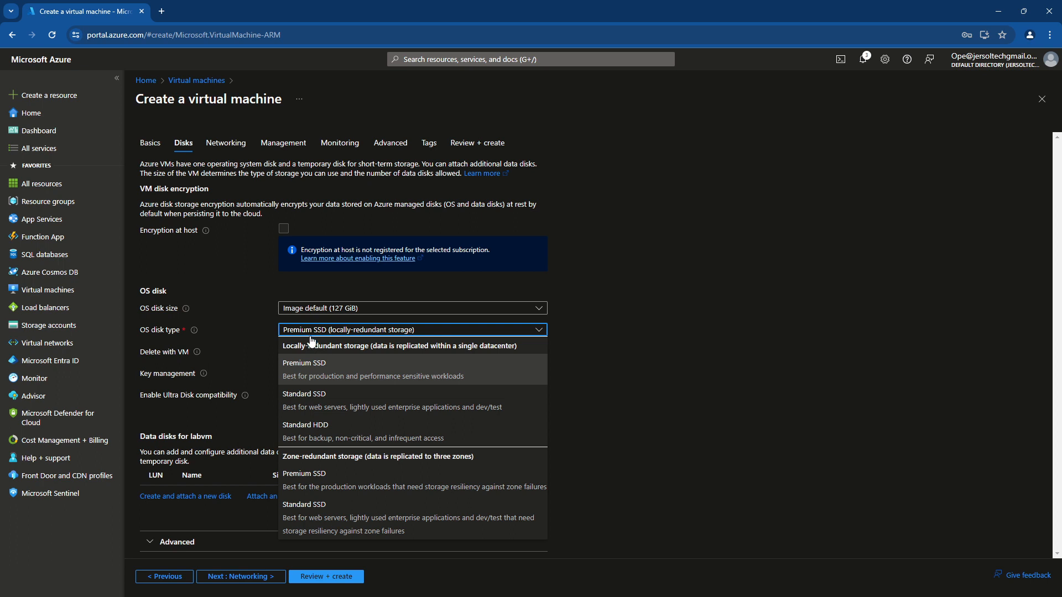
click(306, 331)
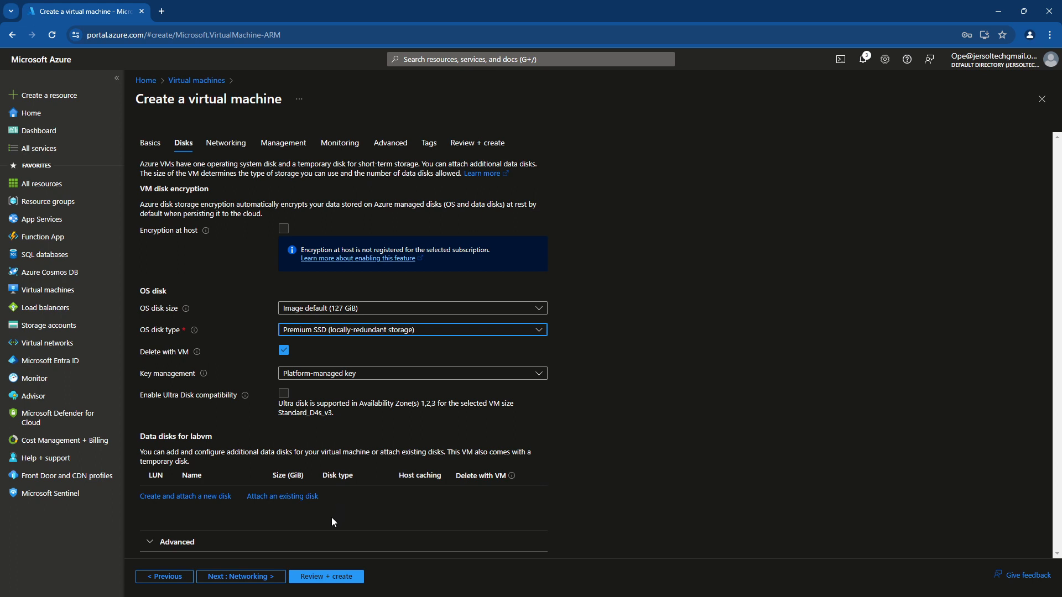
Accept the default networking and management settings, and disable boot diagnostics in the monitoring settings.
click(252, 576)
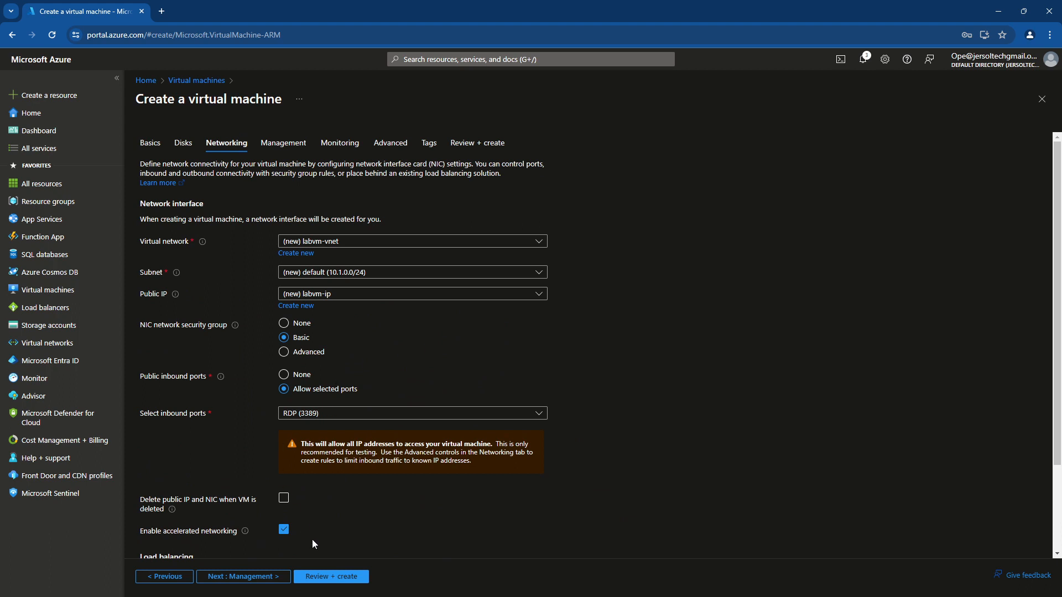
click(242, 578)
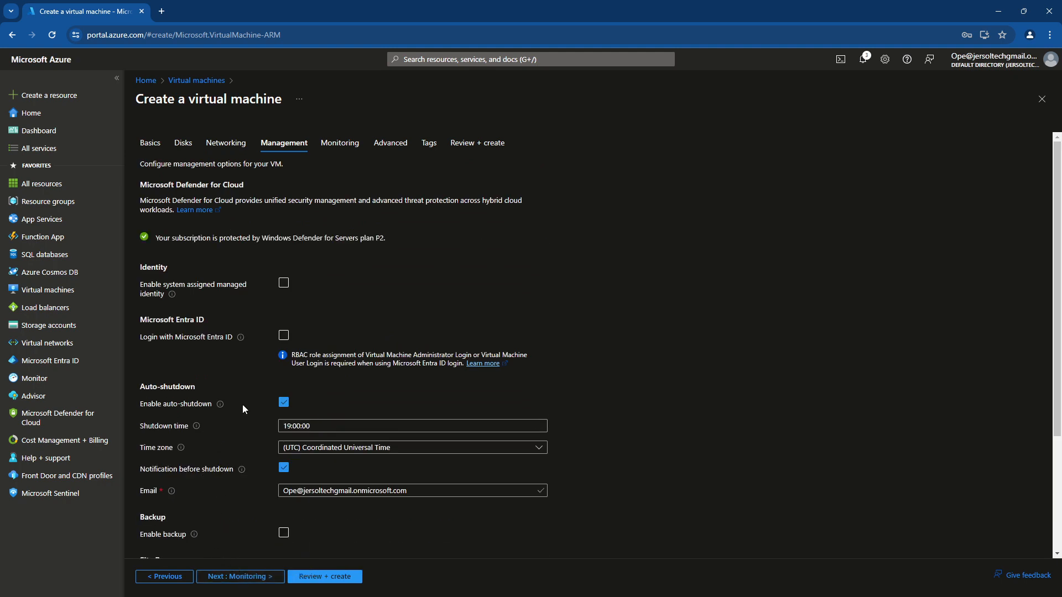
click(236, 578)
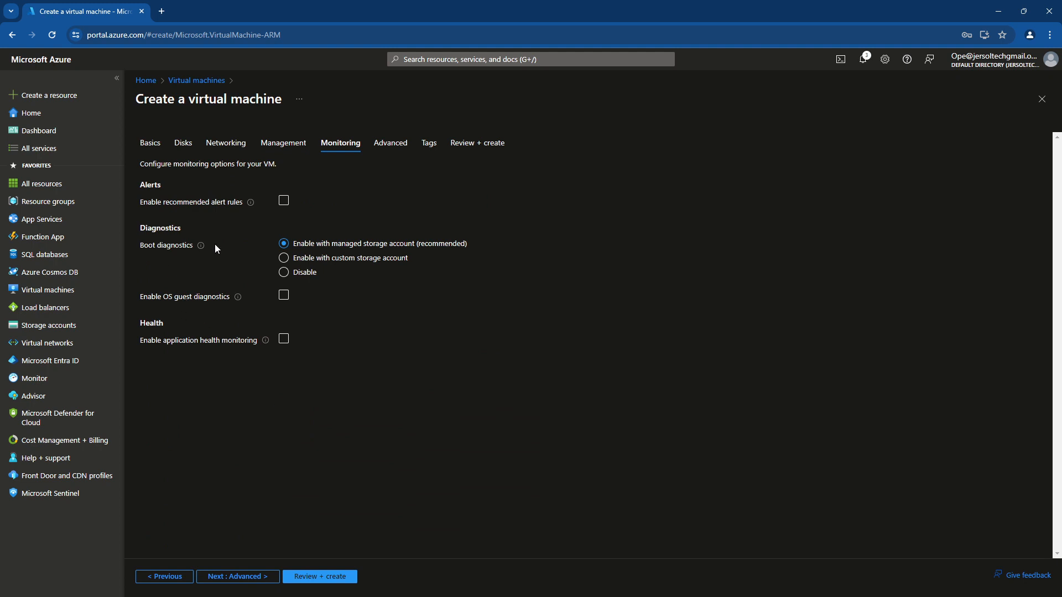
click(284, 276)
click(237, 578)
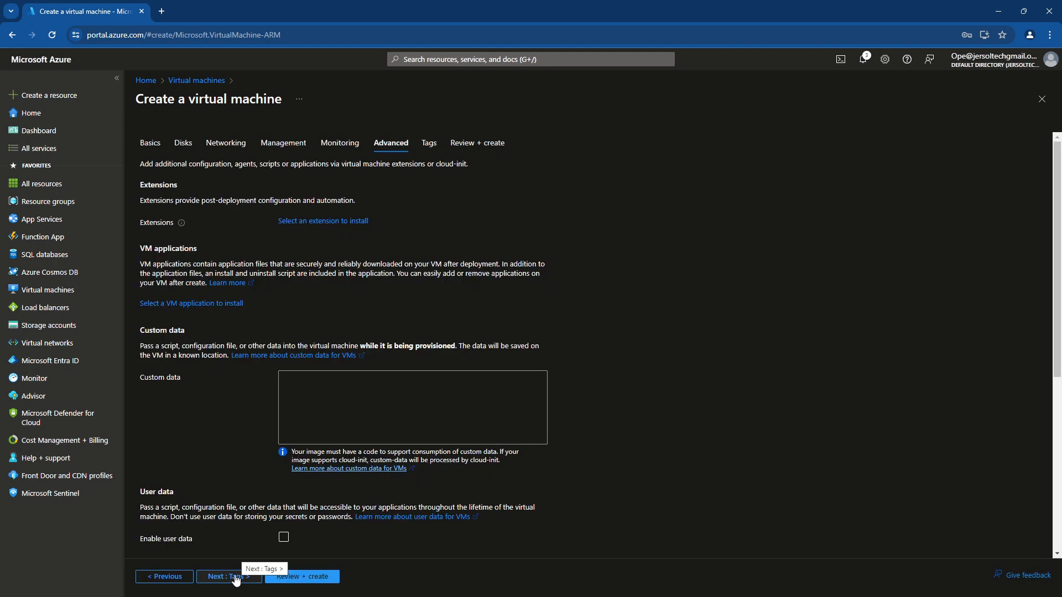
Leave the advanced settings and tags at their defaults, check the validation, and create the virtual machine.
click(224, 577)
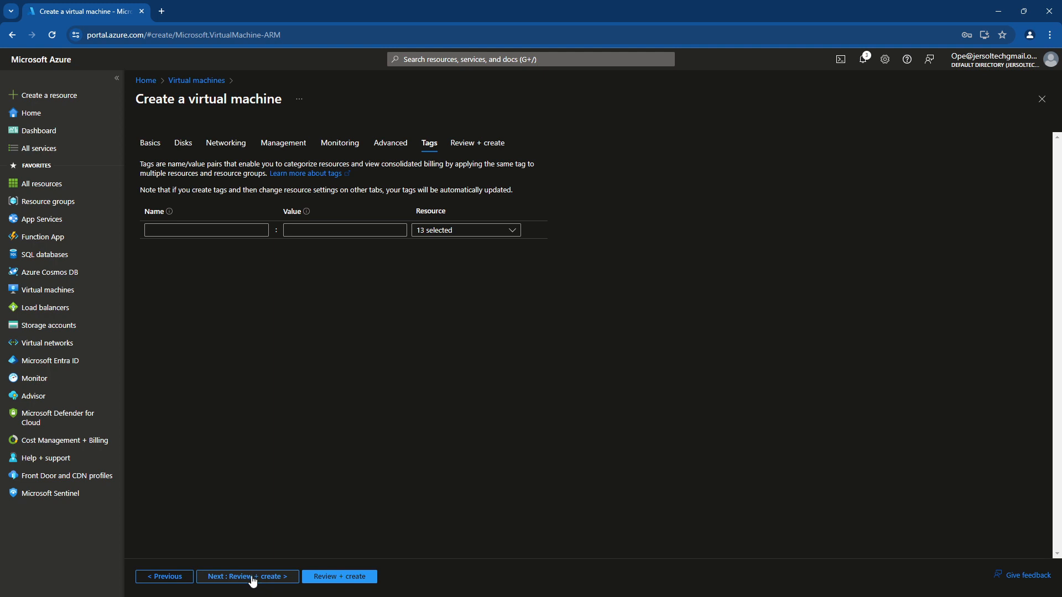
click(248, 578)
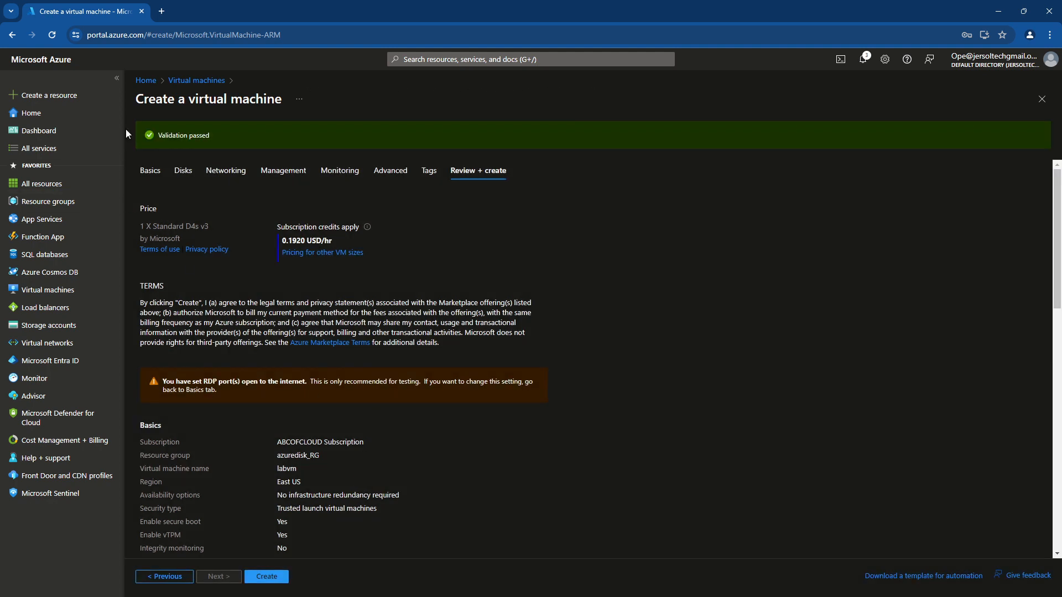
drag(210, 135, 153, 134)
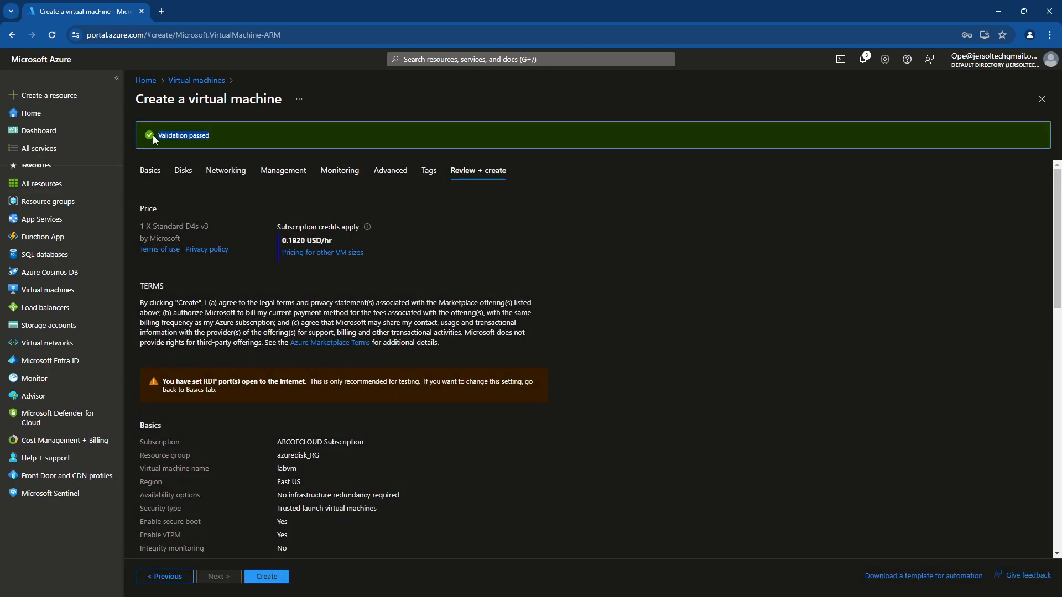
click(268, 577)
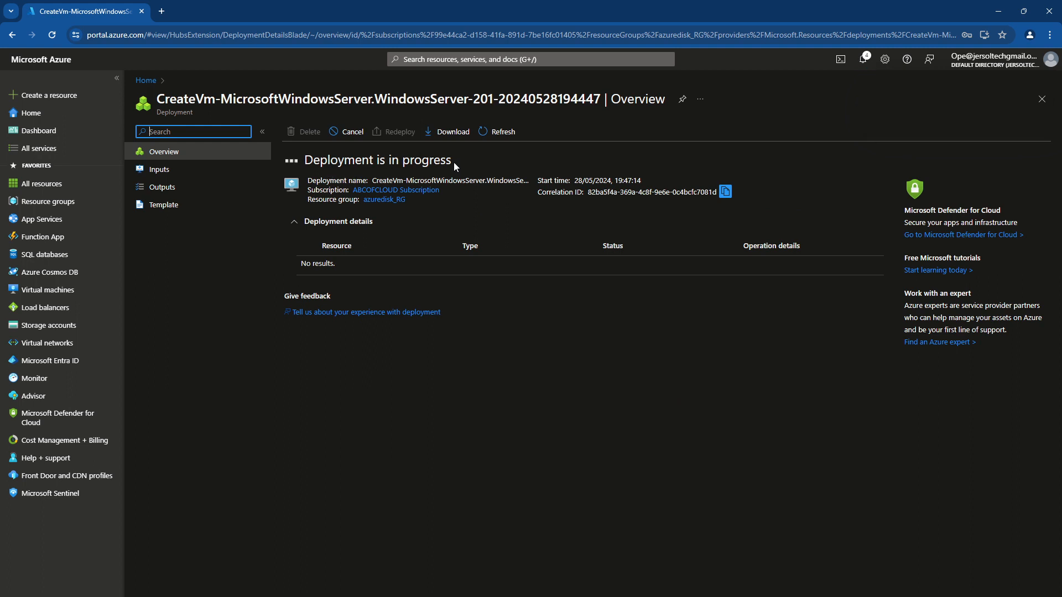
Follow the deployment status, open the deployed labvm virtual machine, and review its overview properties.
drag(456, 166, 306, 167)
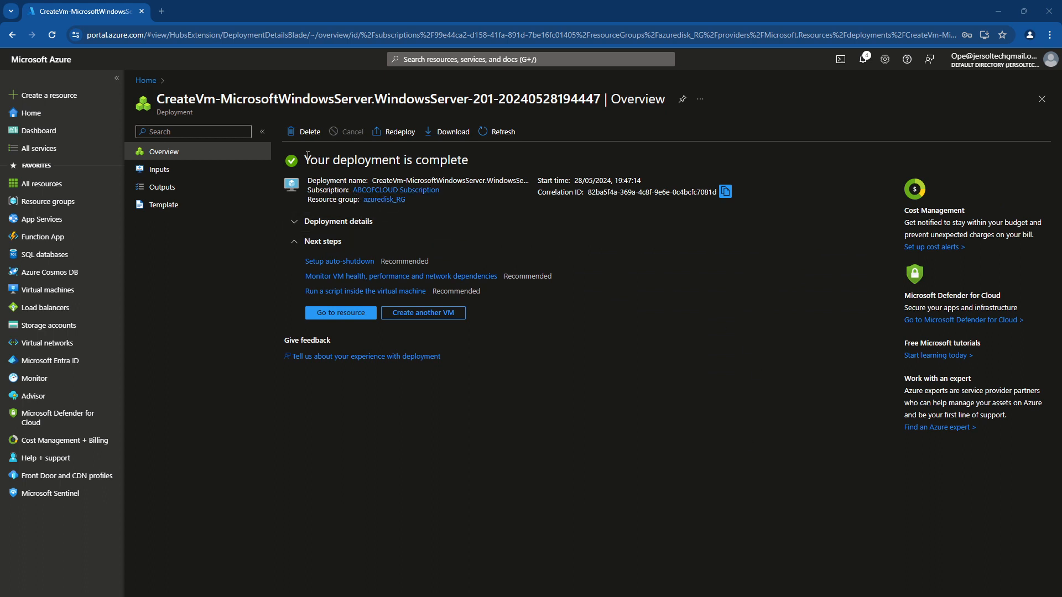
drag(307, 156, 479, 169)
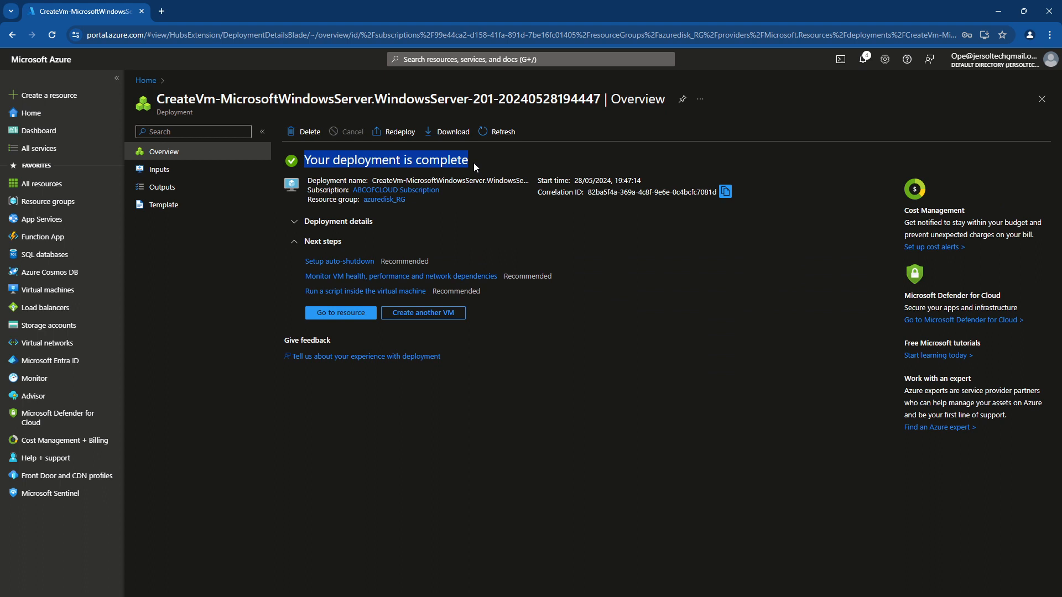
click(331, 311)
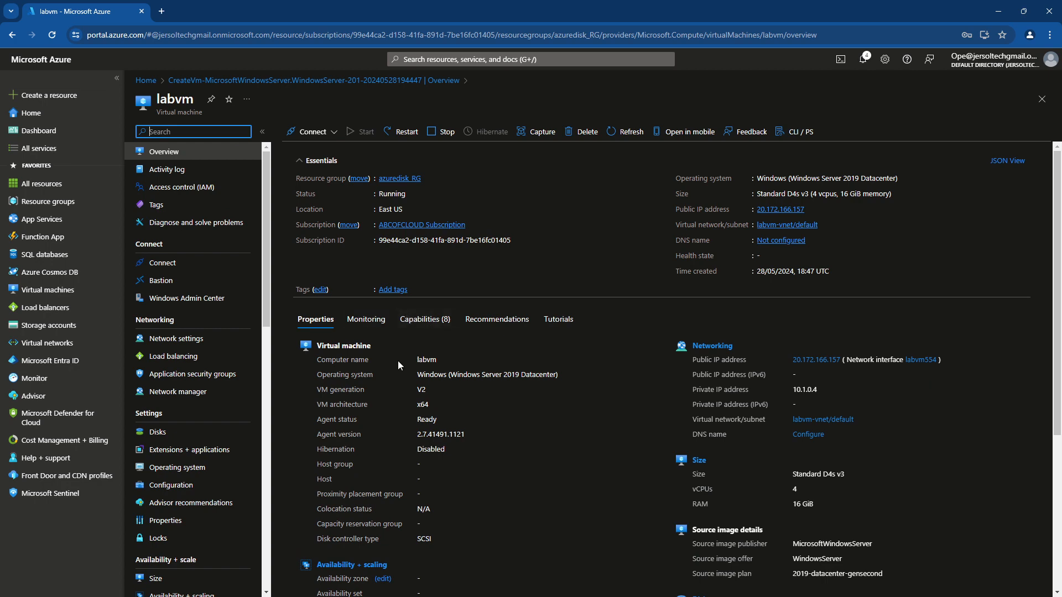
scroll(371, 416, down, 3)
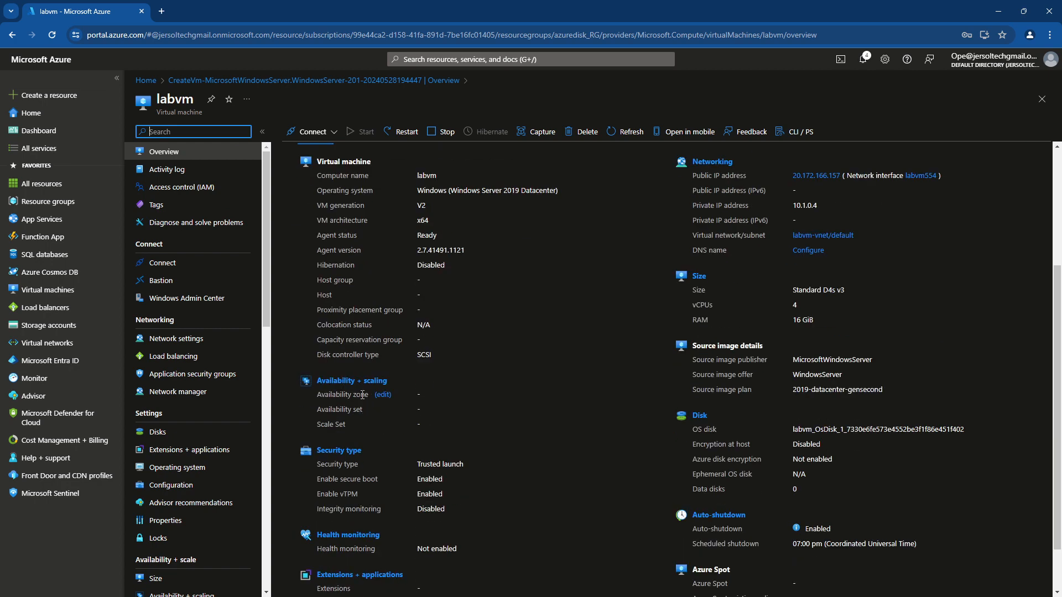
scroll(362, 395, up, 3)
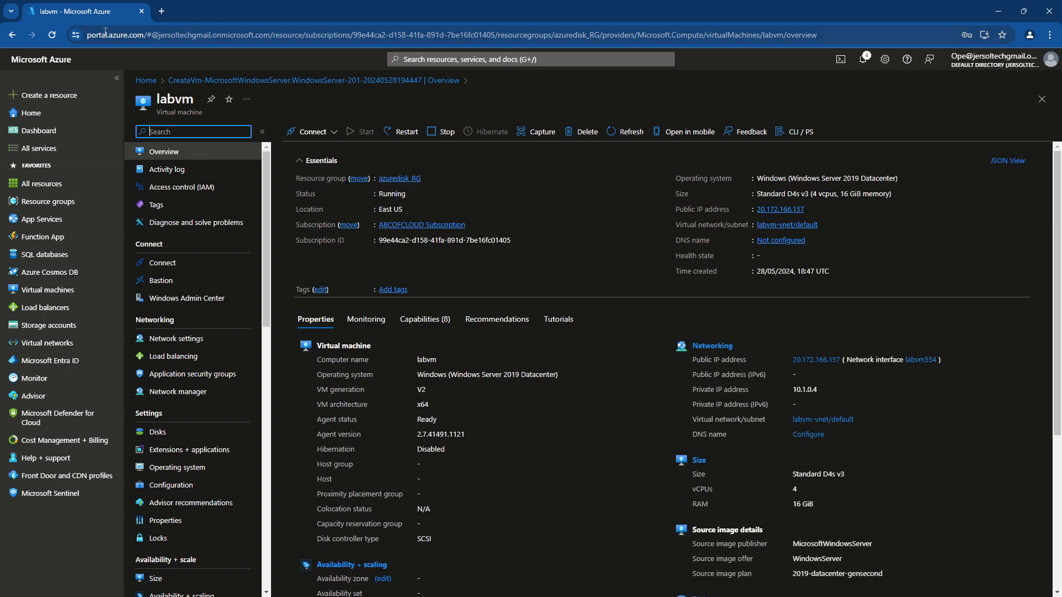
Duplicate the labvm browser tab and open the azuredisk_RG resource group there to review its resources.
right_click(98, 13)
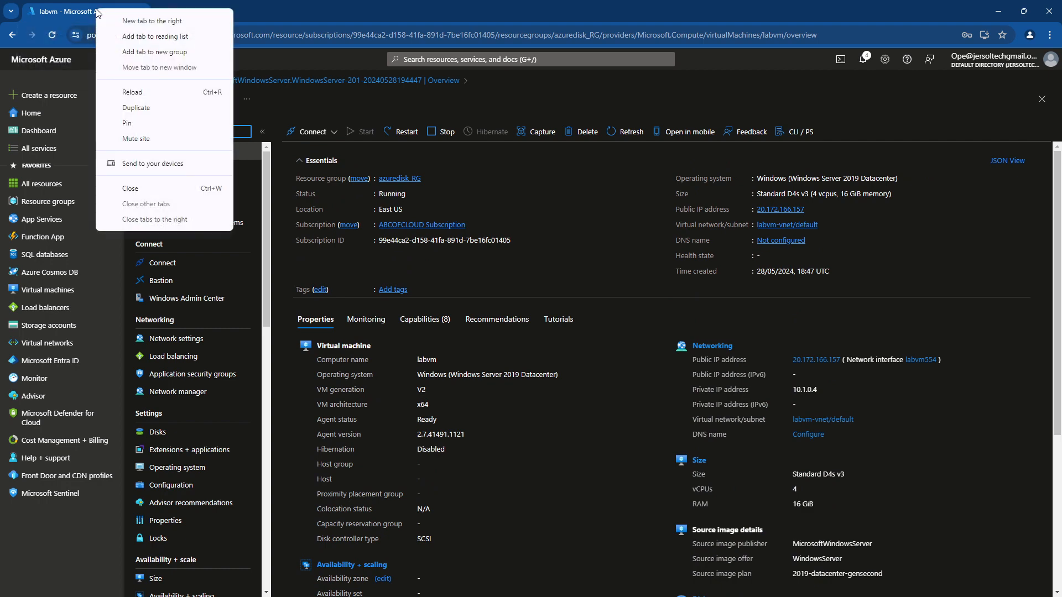
click(130, 107)
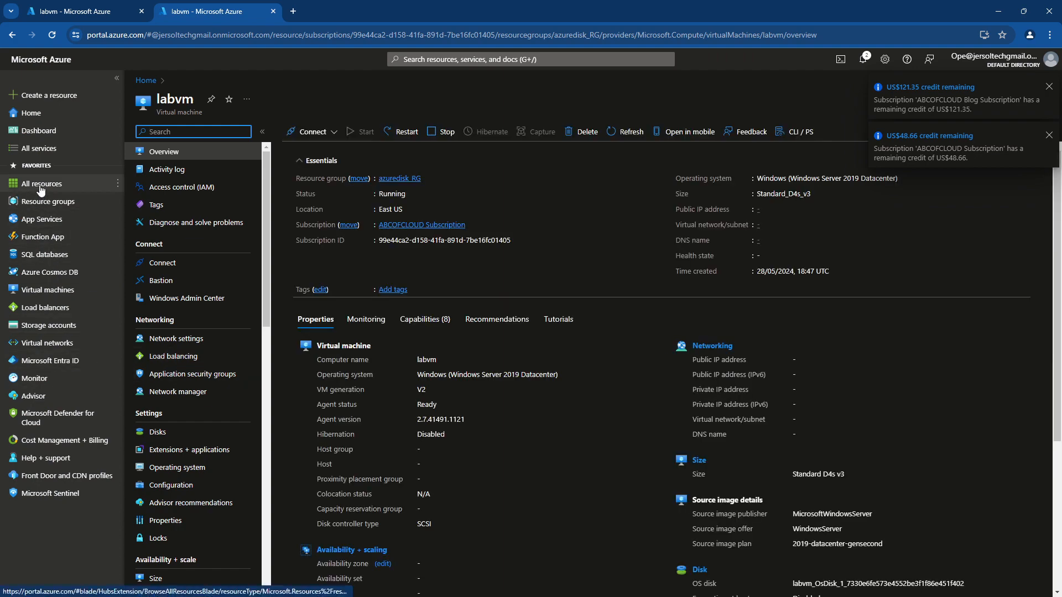
click(45, 202)
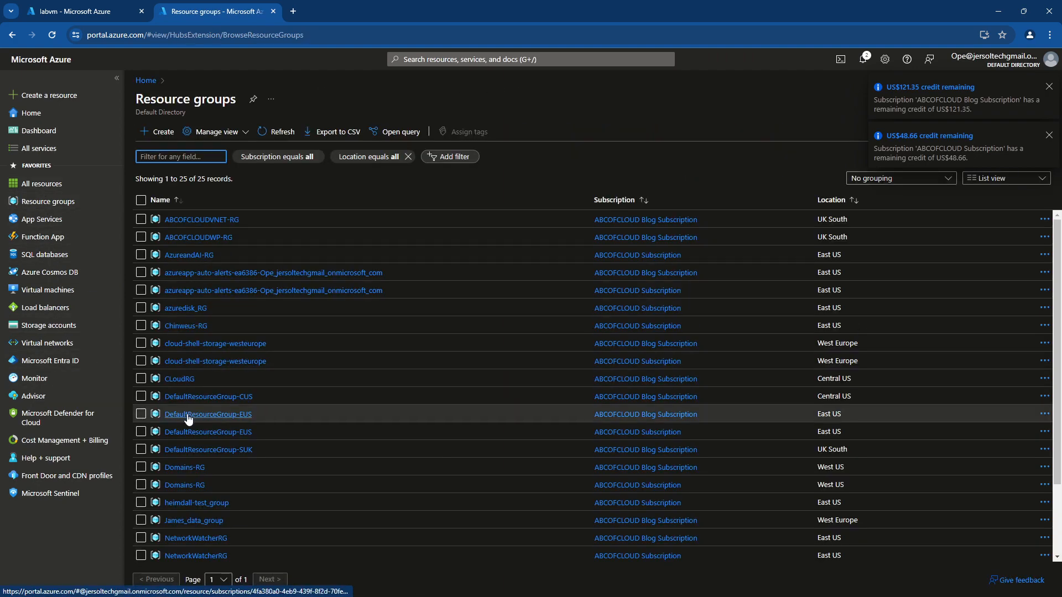
scroll(193, 448, down, 3)
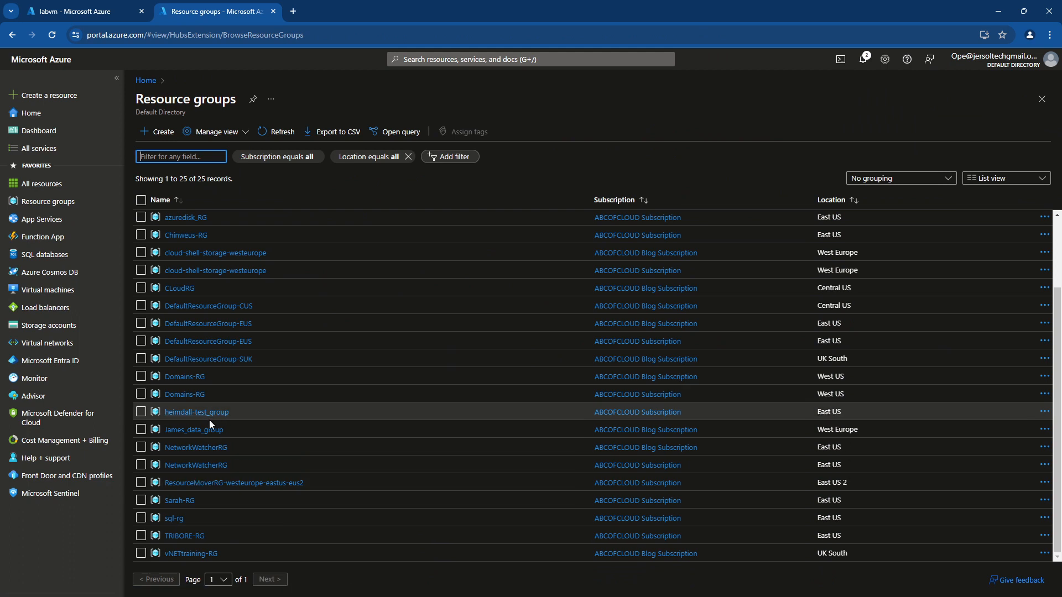
scroll(205, 469, up, 2)
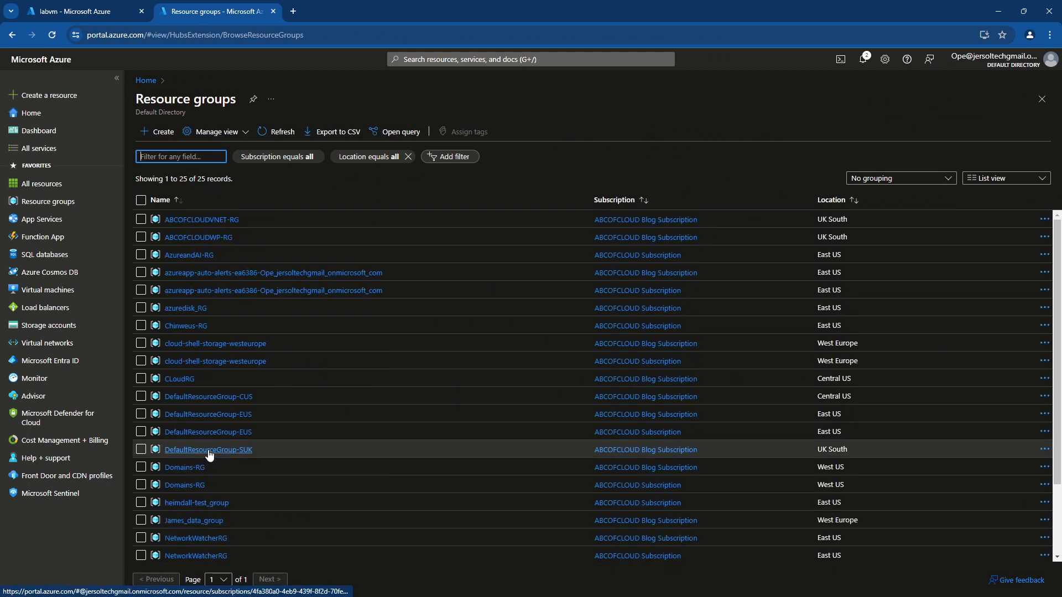
click(187, 310)
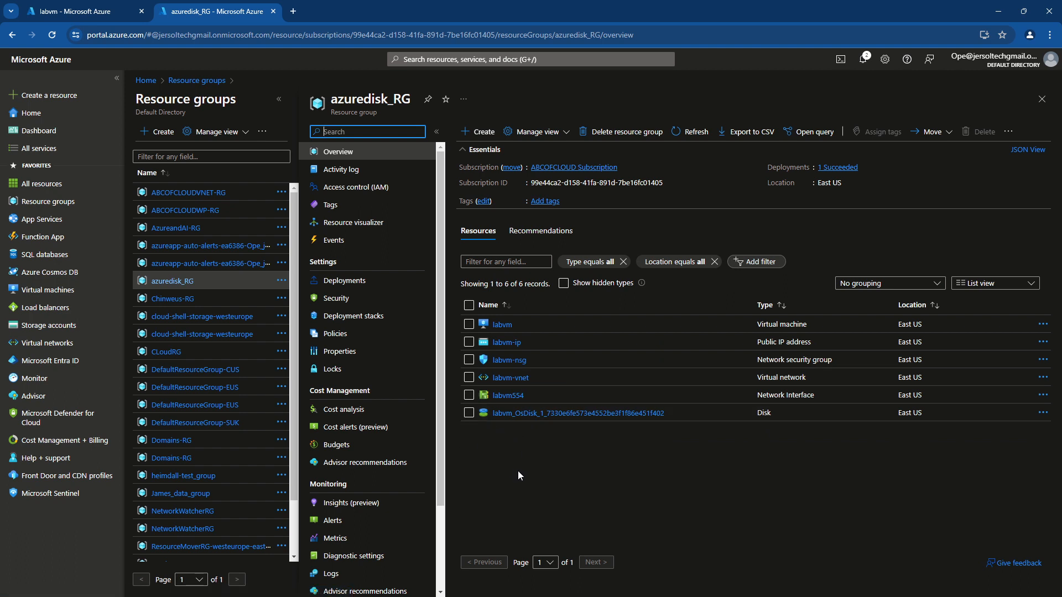
Set the disks to encrypt to OS and data disks in labvm's additional disk settings, and start creating a new key vault.
click(78, 13)
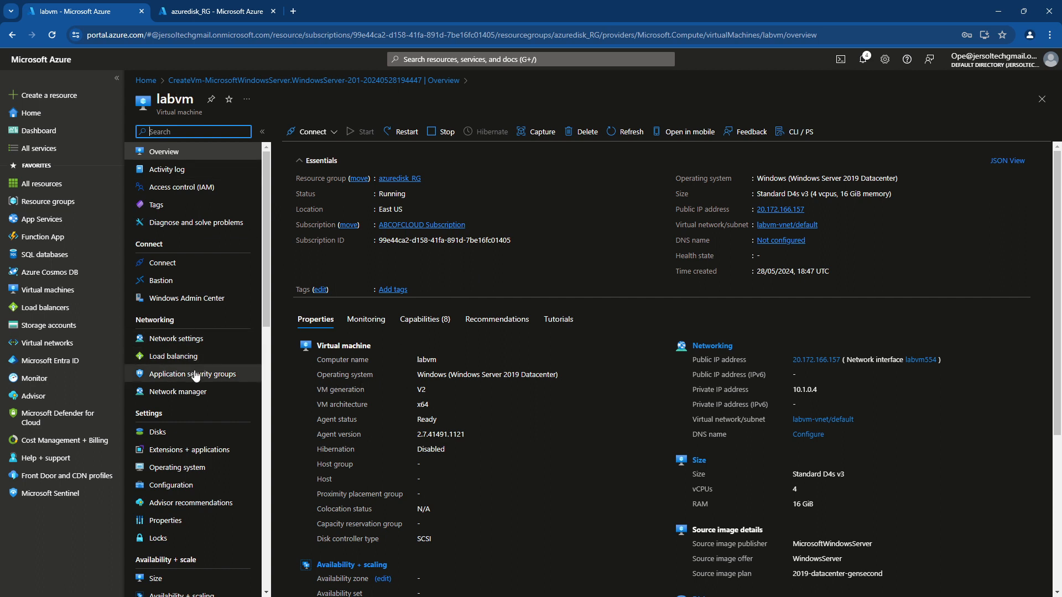
click(158, 432)
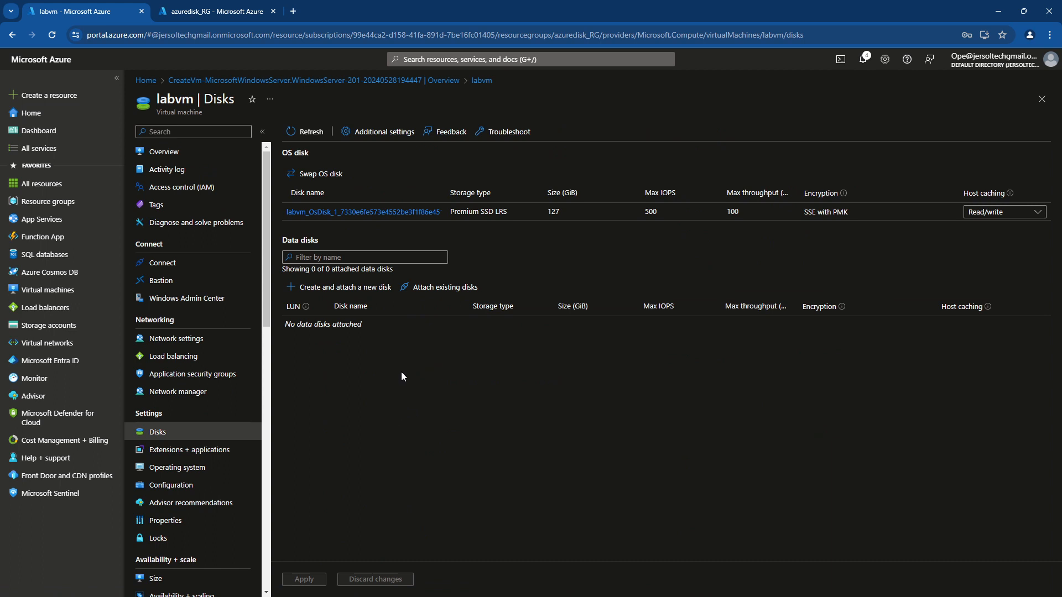
click(389, 133)
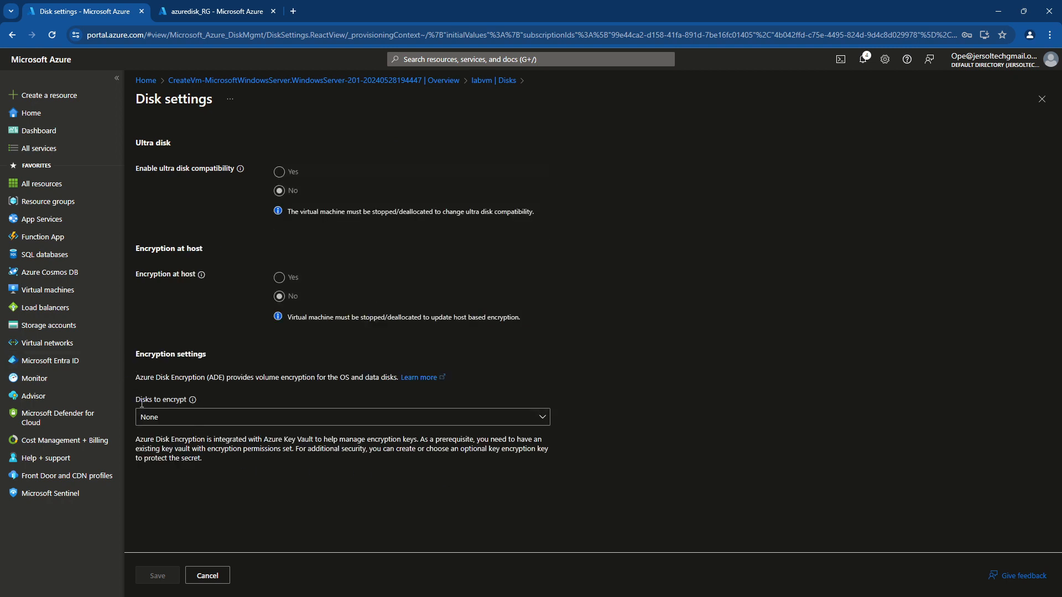
mouse_move(139, 401)
mouse_down()
mouse_move(186, 400)
mouse_move(160, 400)
mouse_up()
click(188, 426)
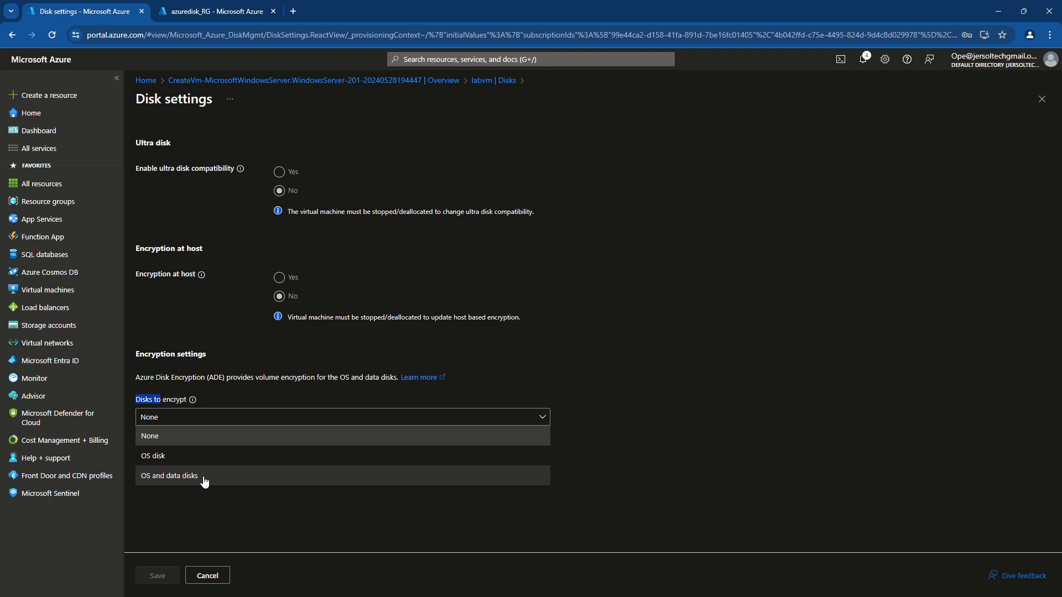
click(202, 479)
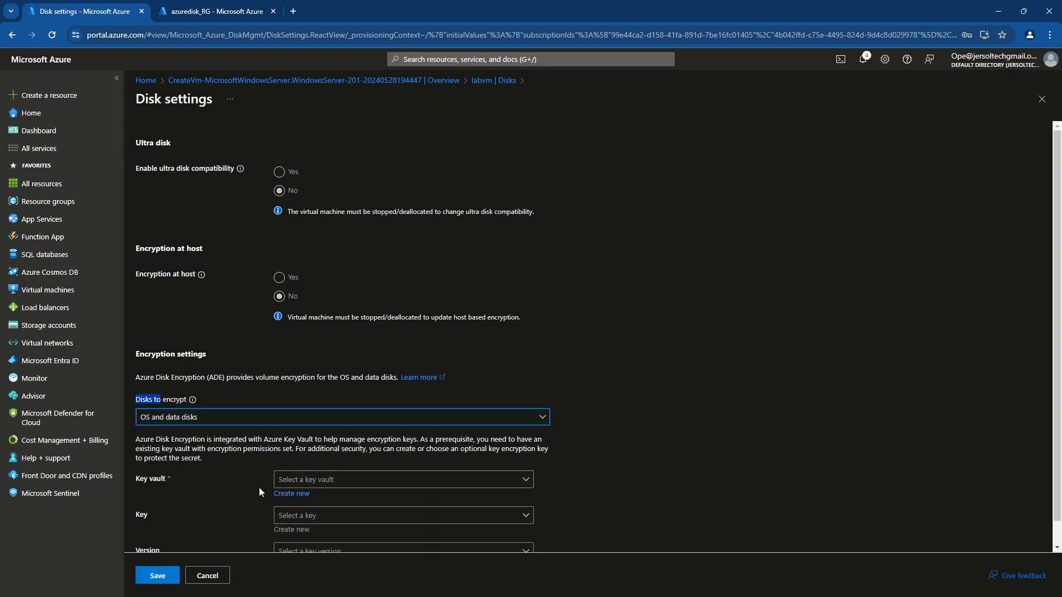
scroll(575, 445, down, 1)
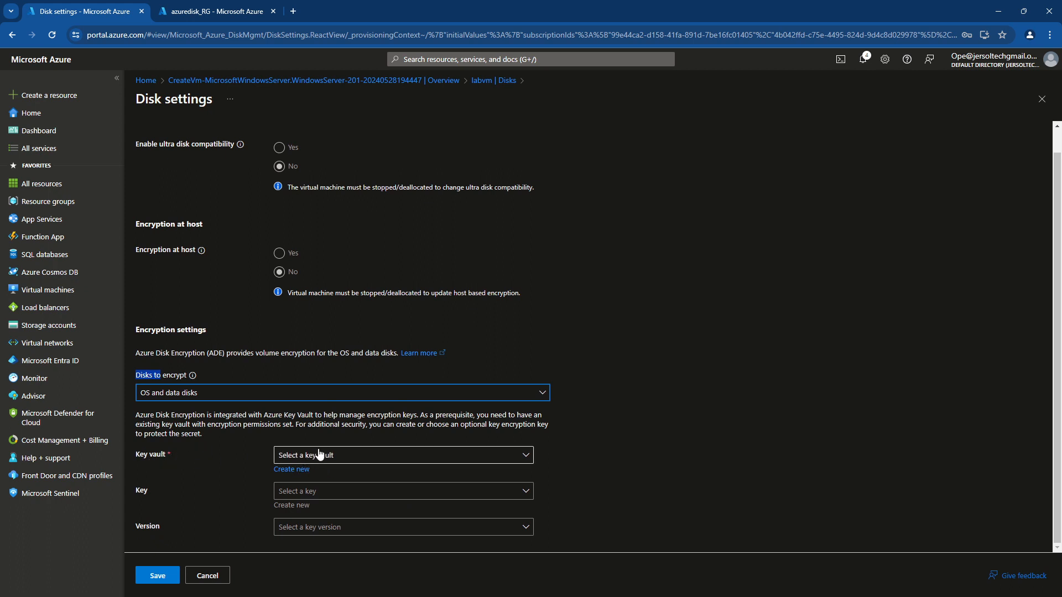
click(289, 470)
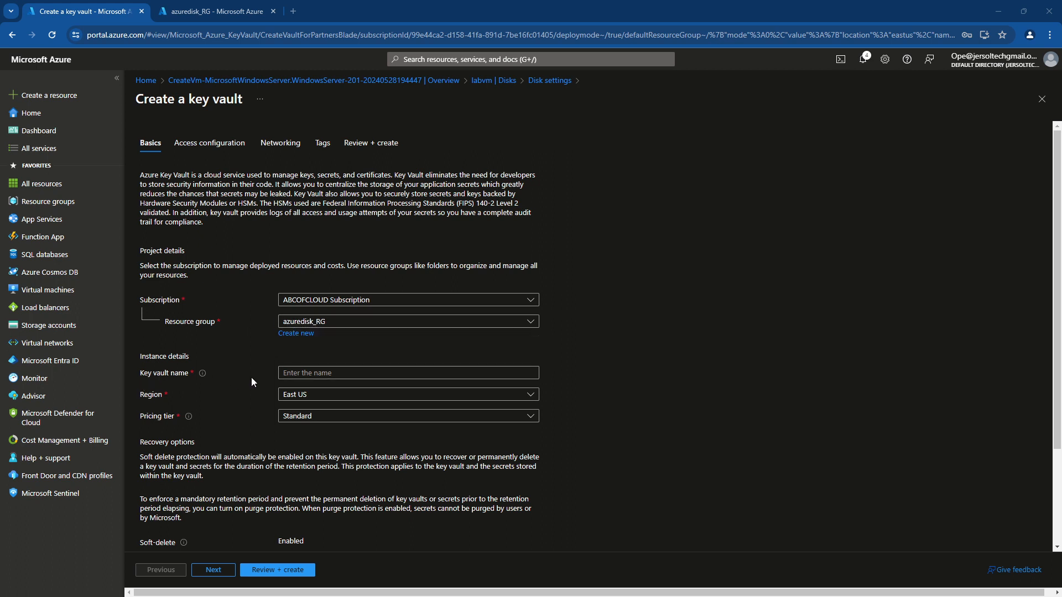
Try labkey as the key vault name and clear the name field again.
click(314, 374)
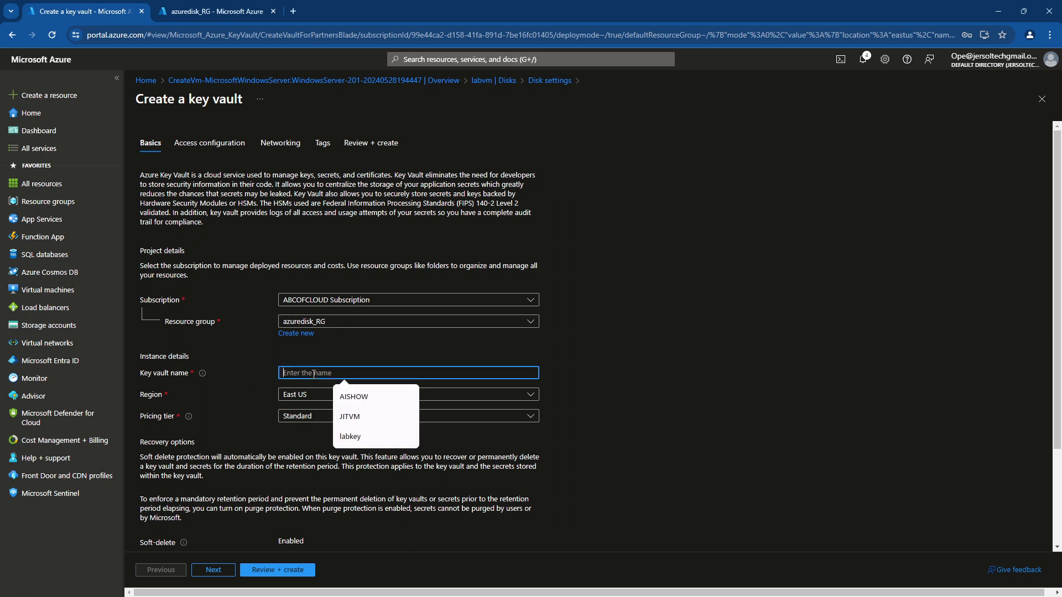
click(350, 436)
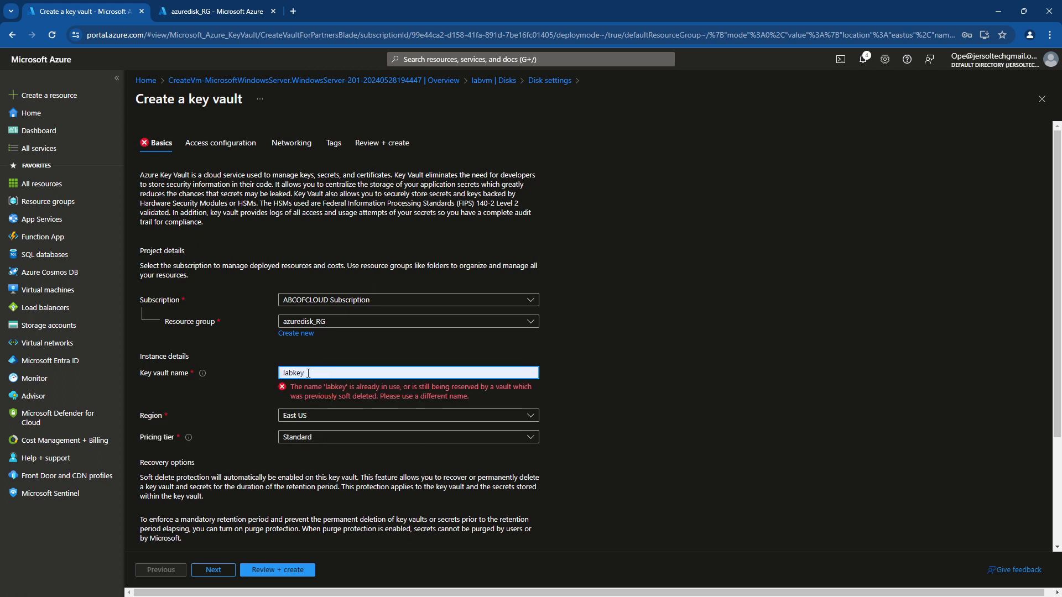
key(BackSpace)
key(BackSpace)
key(BackSpace)
key(BackSpace)
key(BackSpace)
key(BackSpace)
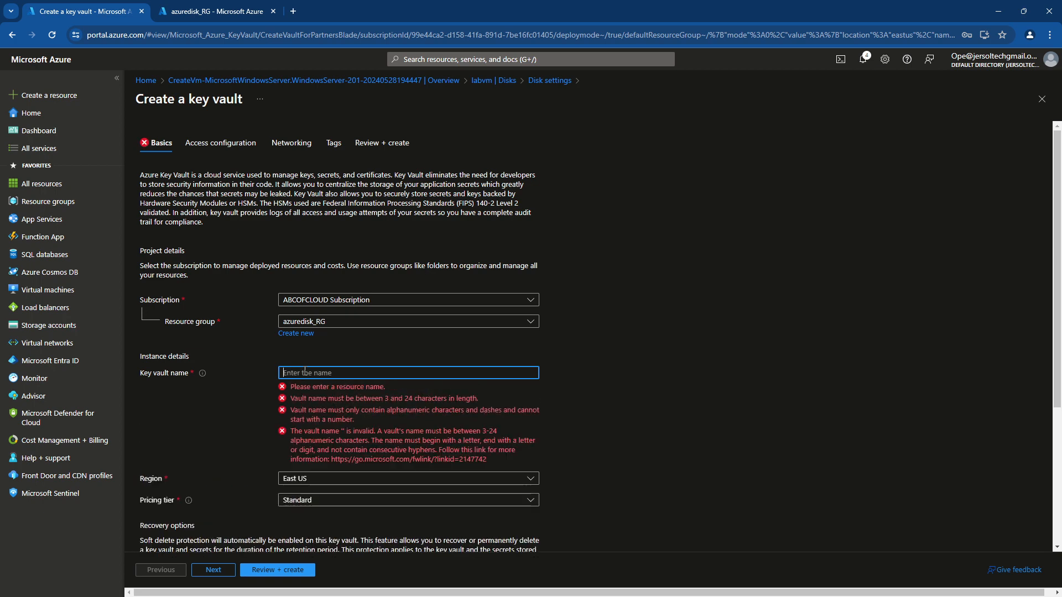
Name the key vault mylabkey01.
text(mykey)
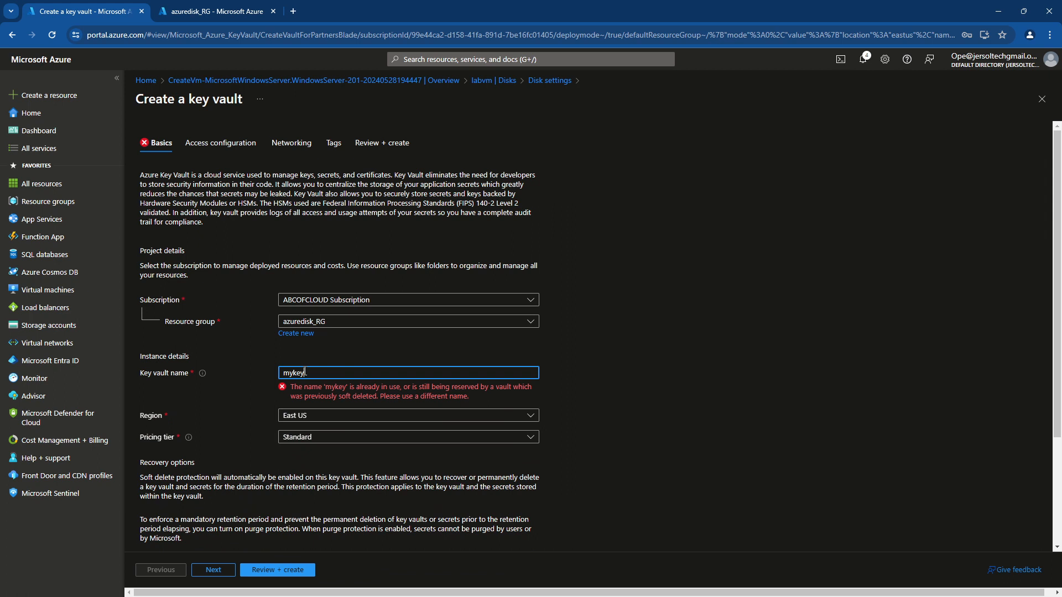
text(v)
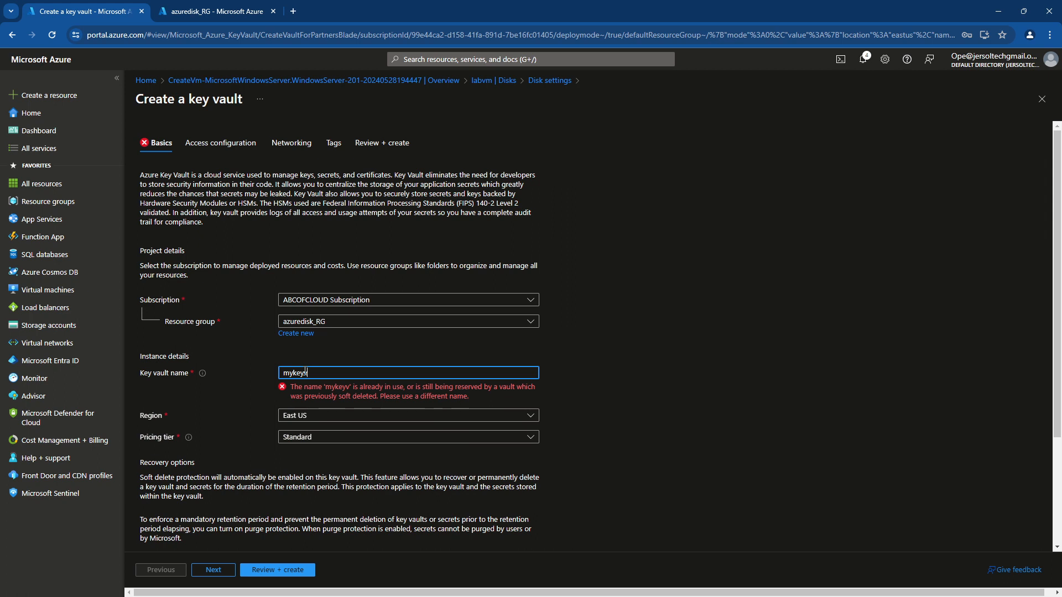
key(BackSpace)
key(BackSpace)
key(BackSpace)
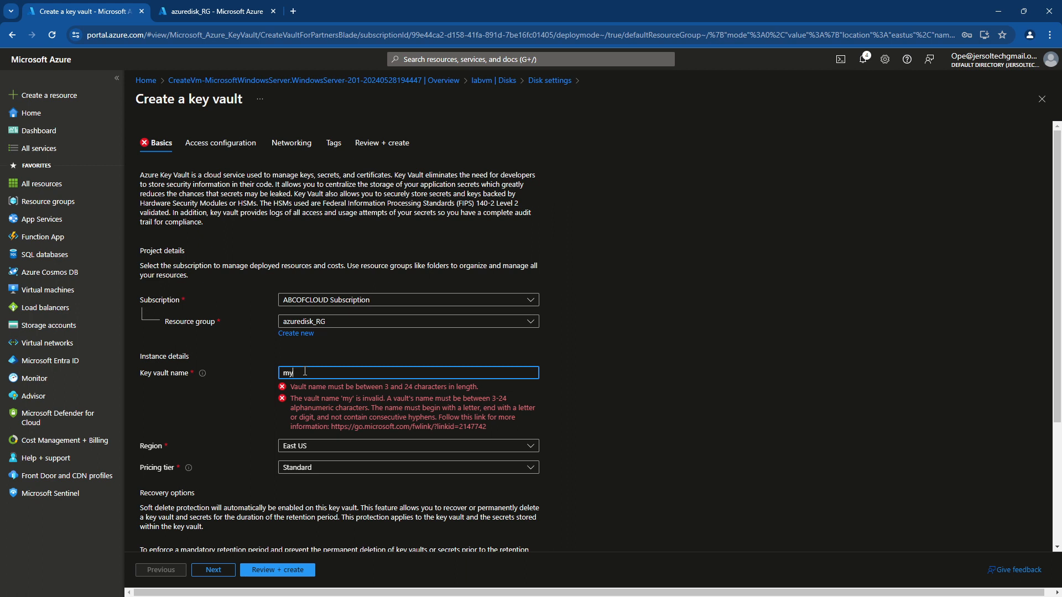
text(labkey01)
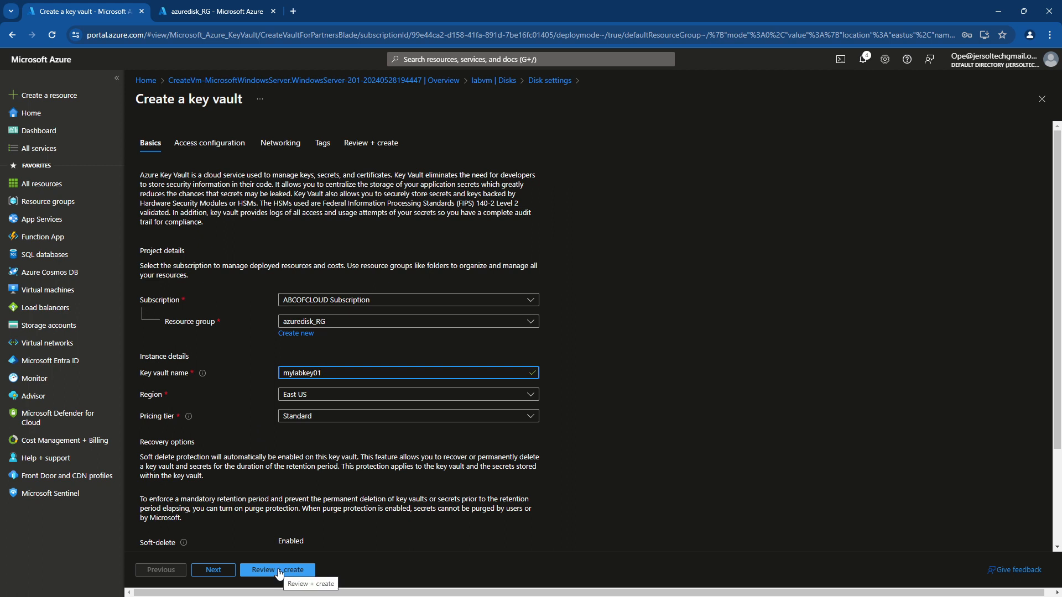
Keep the default access configuration, create the key vault in azuredisk_RG, and check its retention period for deleted vaults.
click(221, 572)
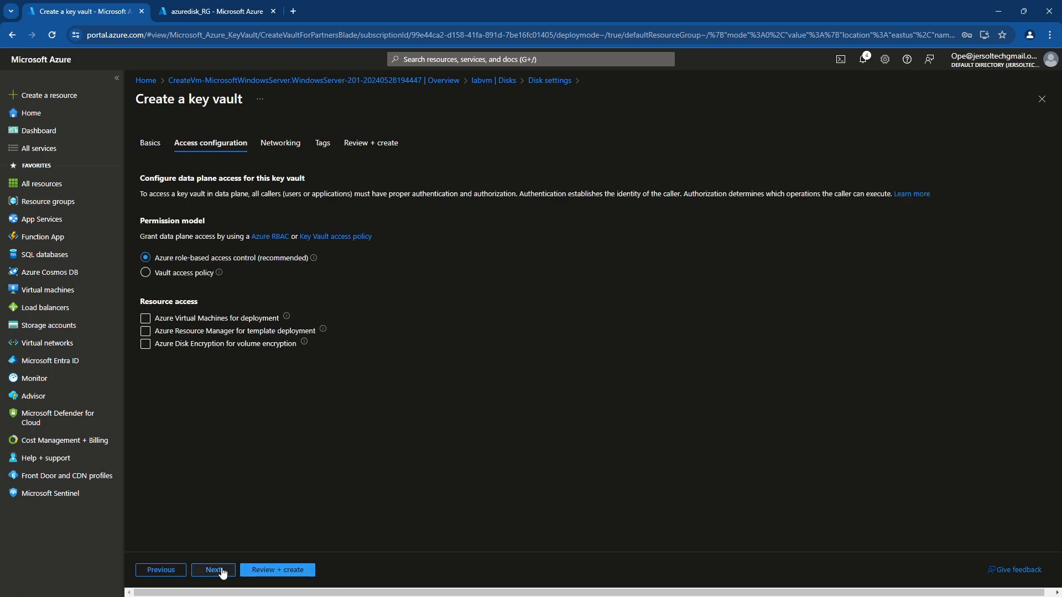
click(266, 571)
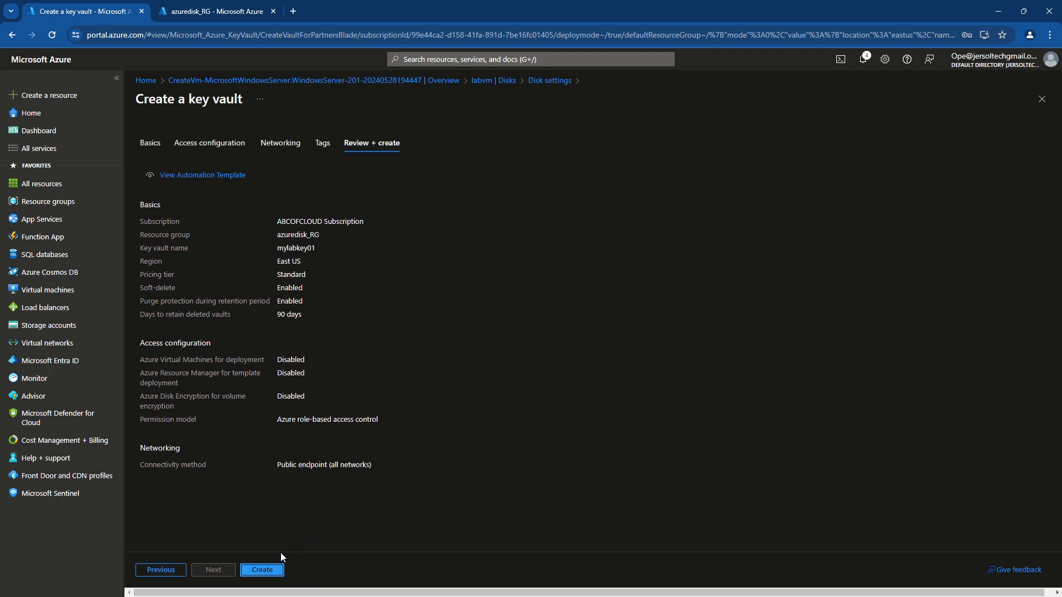
click(265, 567)
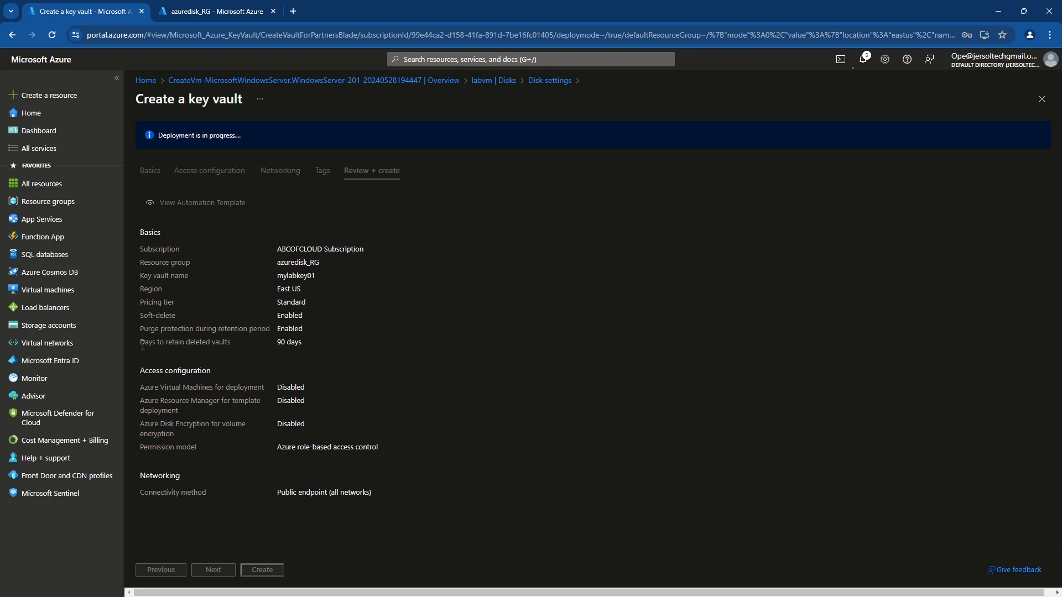
drag(143, 345, 302, 342)
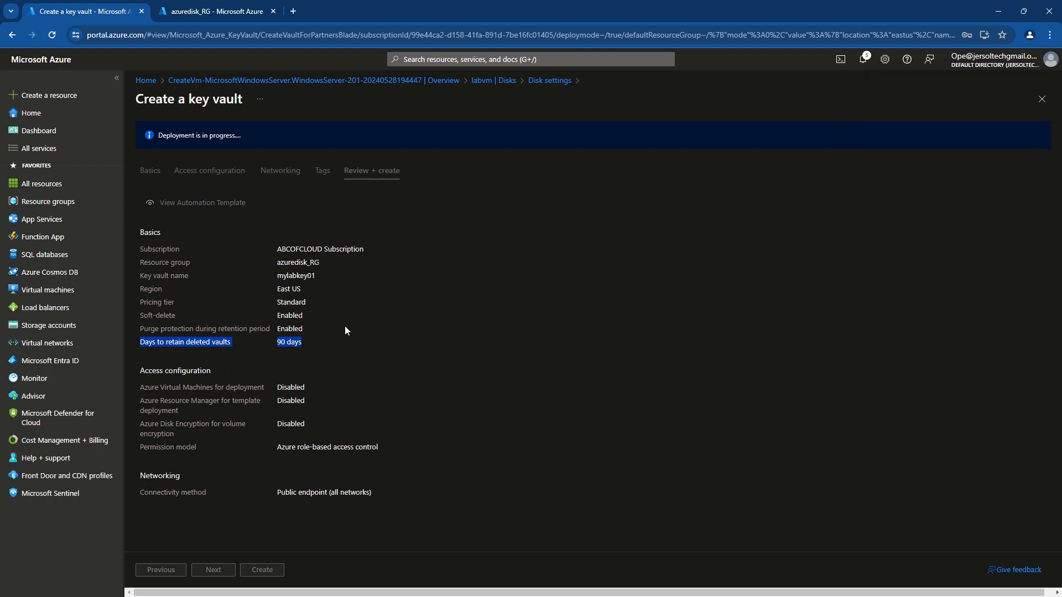
click(296, 342)
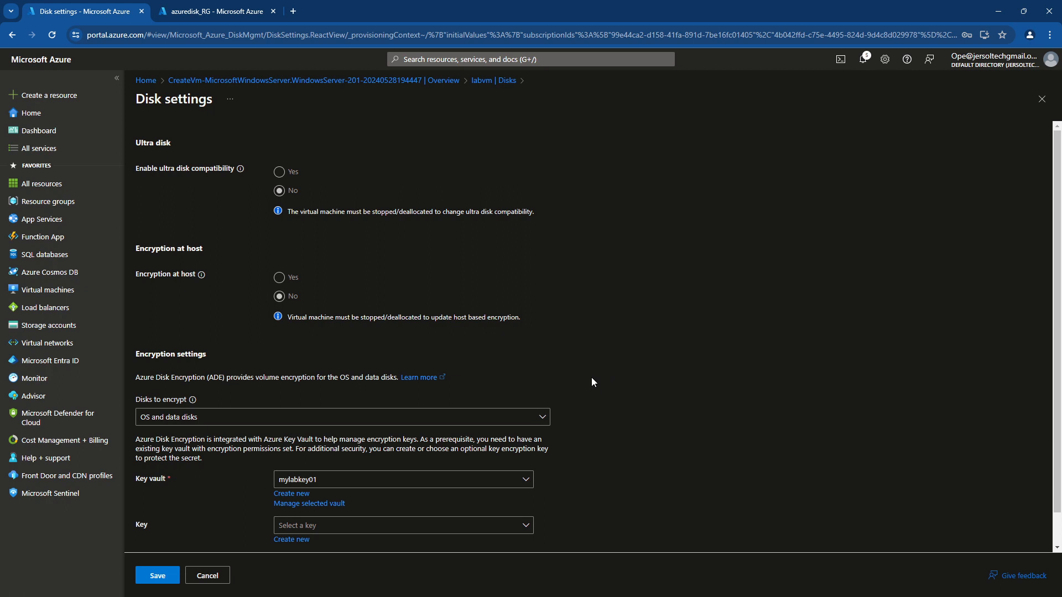
Create an enabled 2048-bit RSA key named keyname in the mylabkey01 vault for labvm's disk encryption.
scroll(597, 412, down, 1)
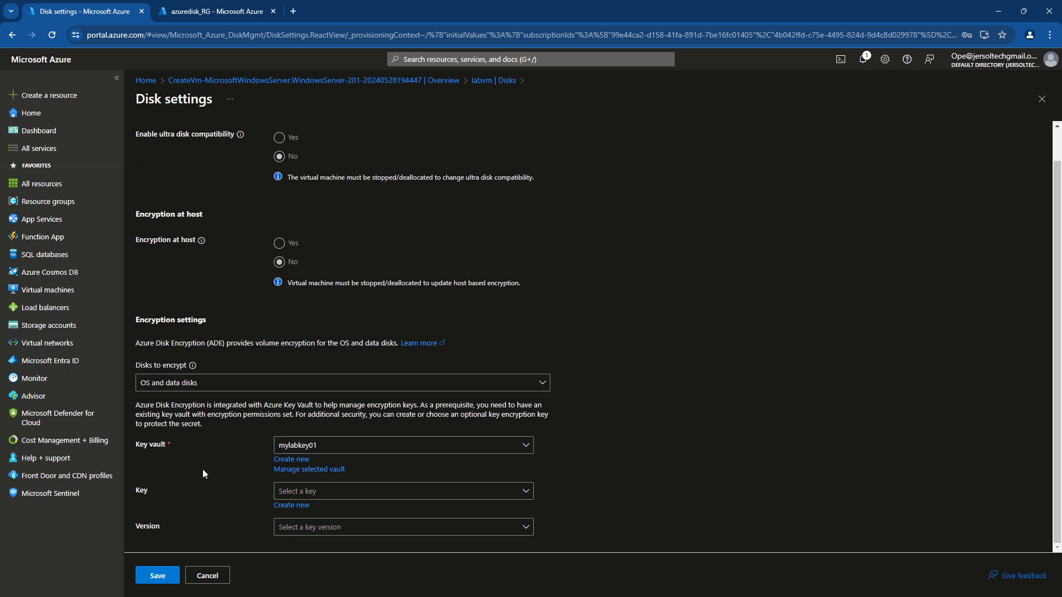
click(308, 495)
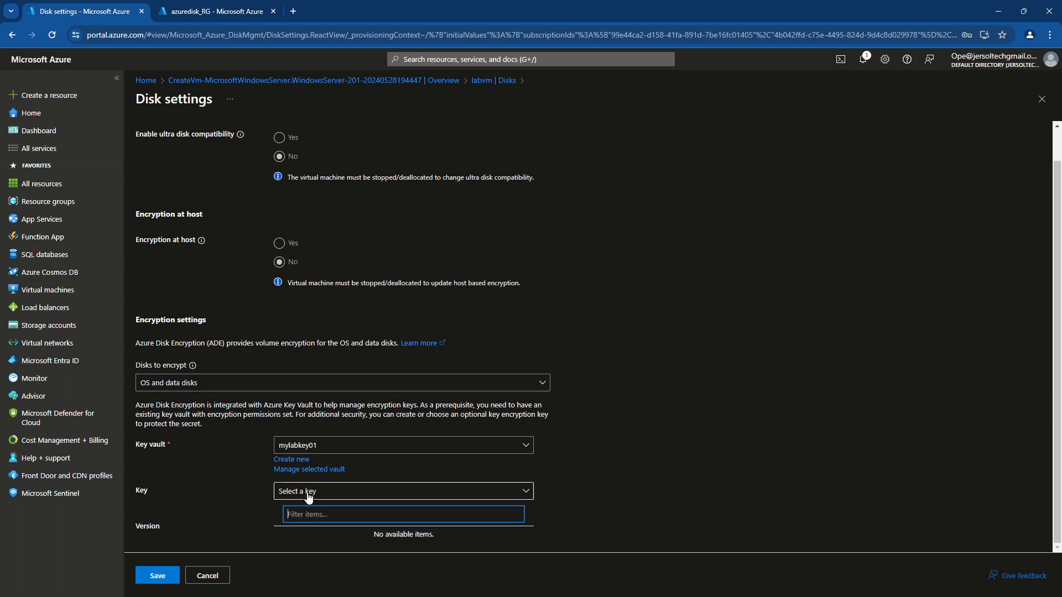
click(308, 495)
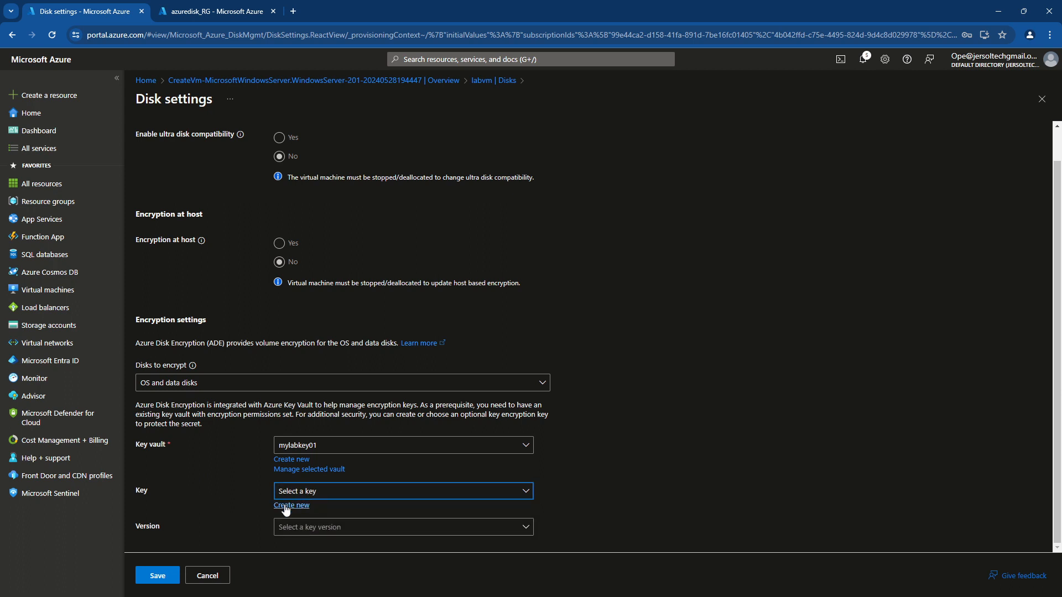
click(286, 505)
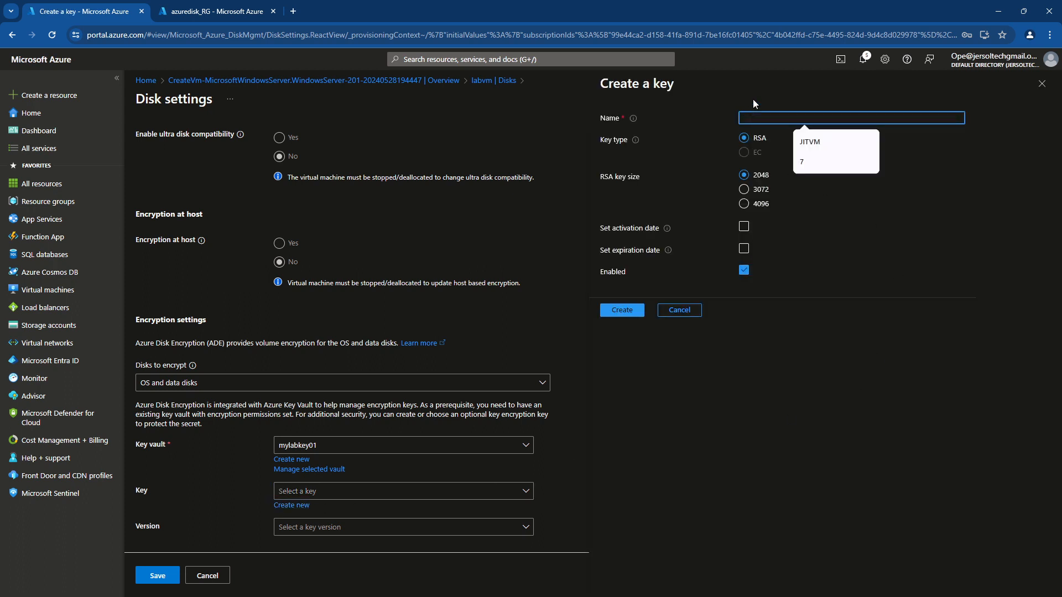
click(754, 100)
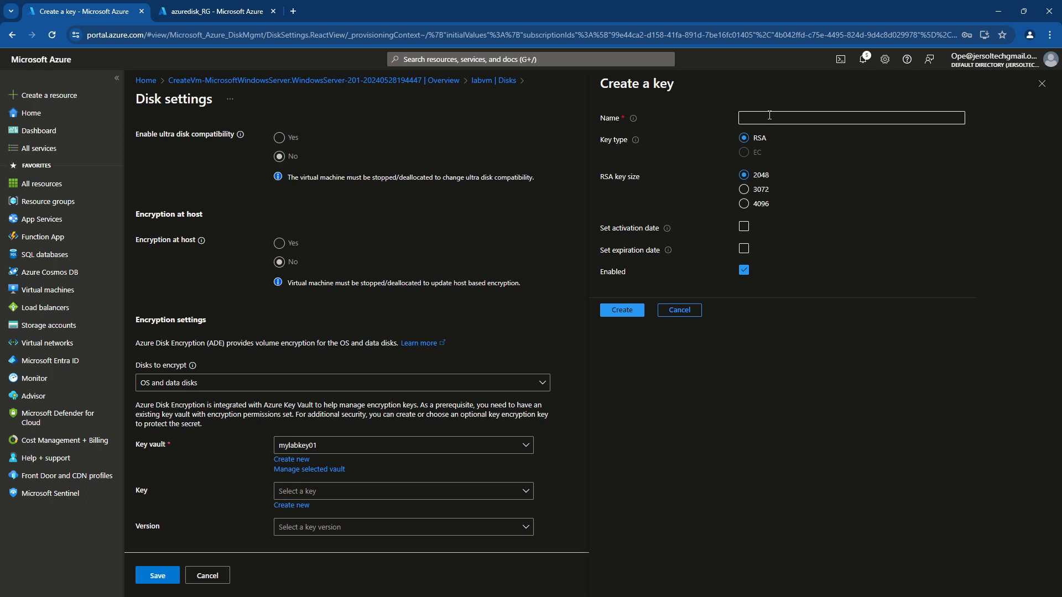
click(769, 115)
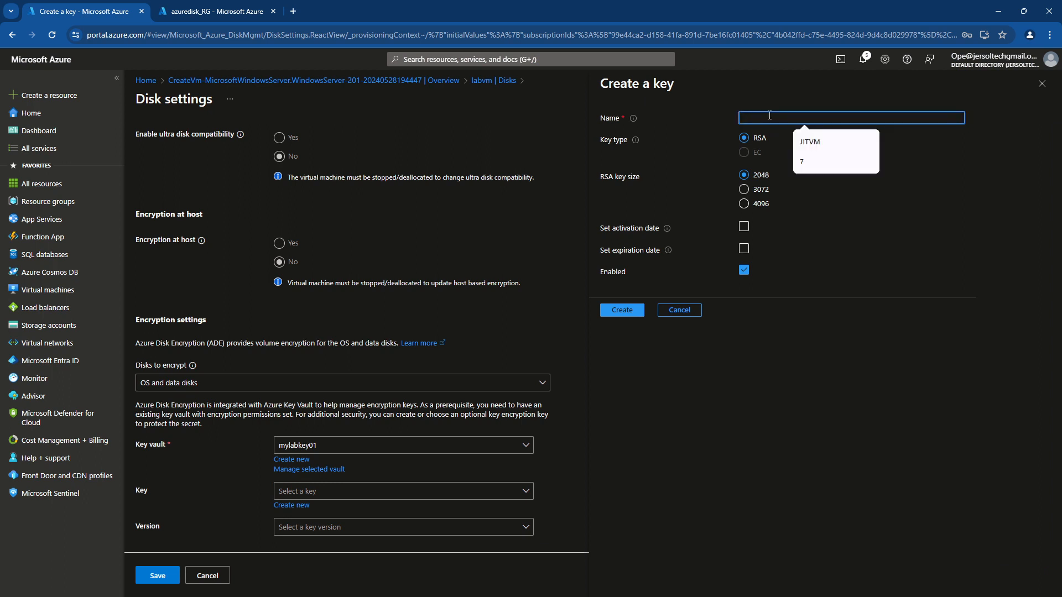
text(keyname)
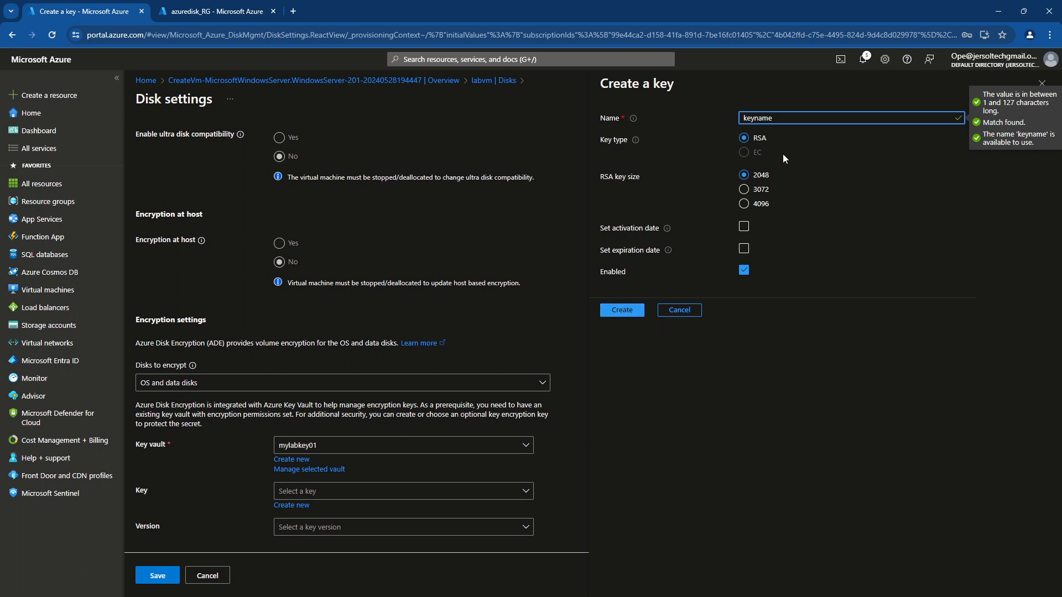
click(610, 310)
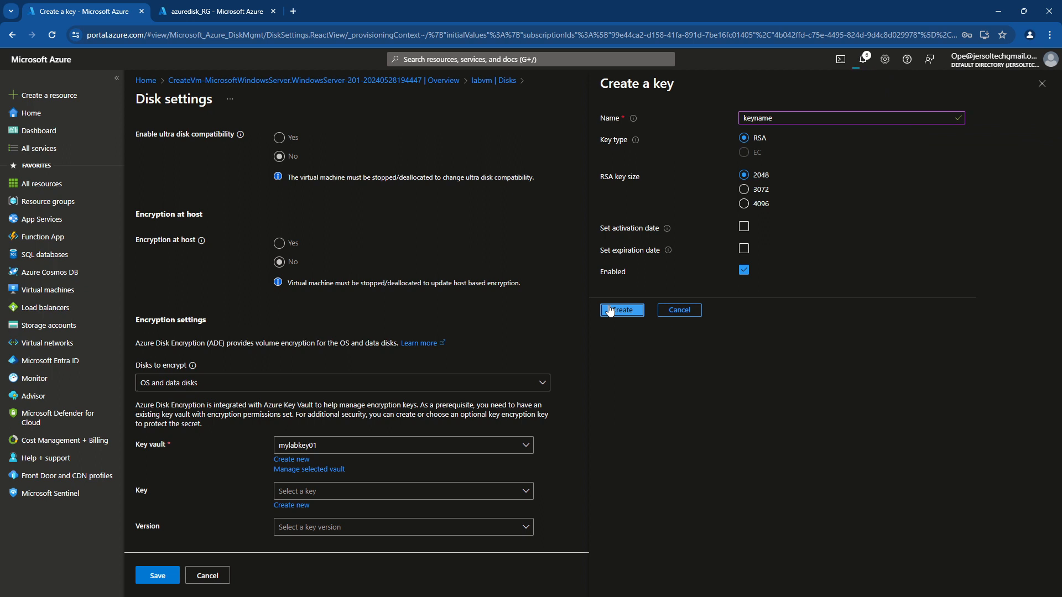
click(610, 311)
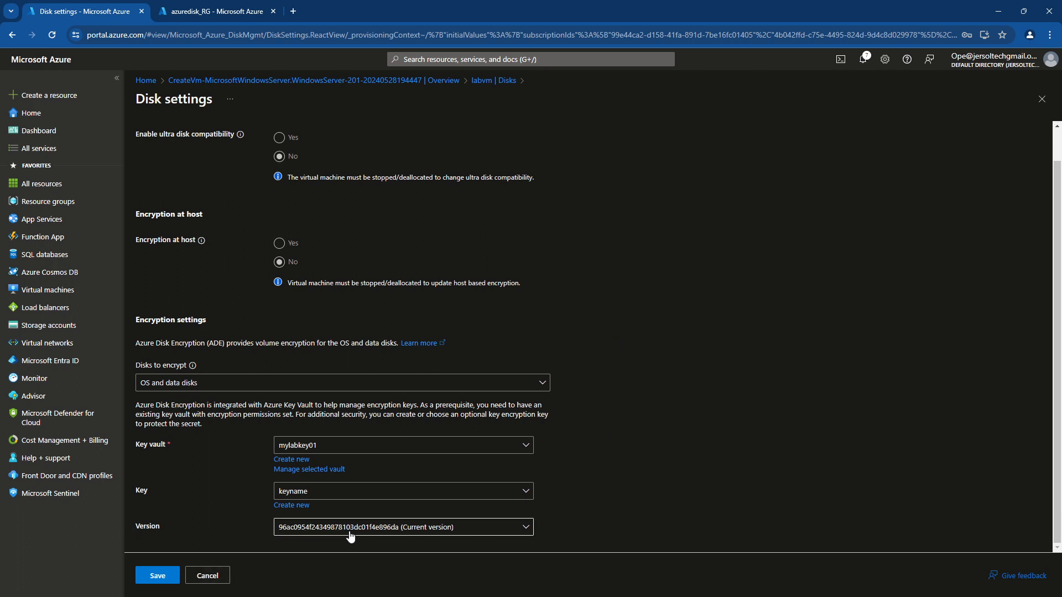
Select the current version of the keyname key and save labvm's disk encryption settings.
click(434, 527)
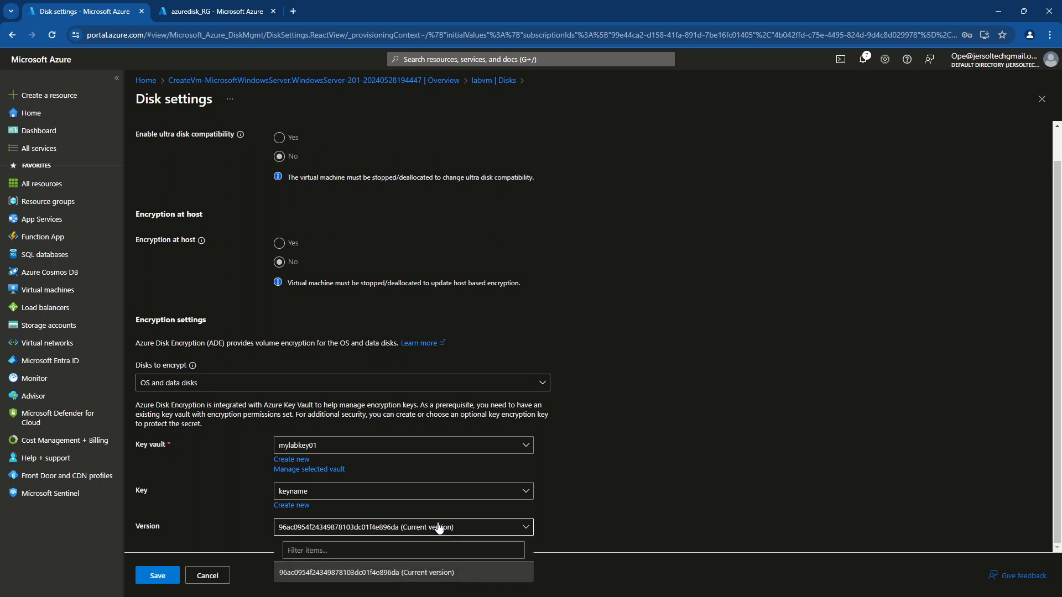
click(373, 572)
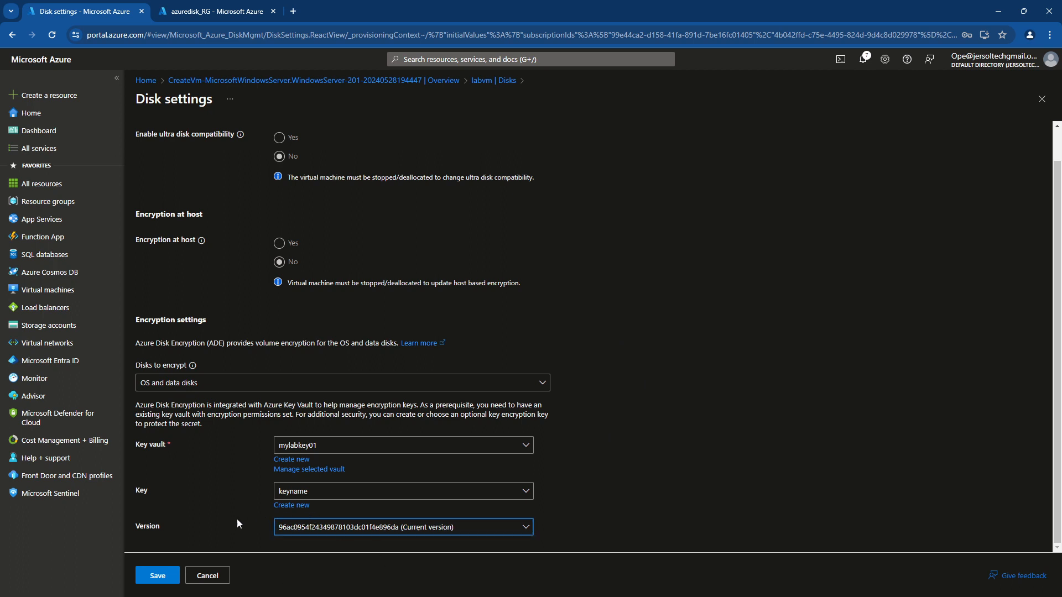
click(157, 576)
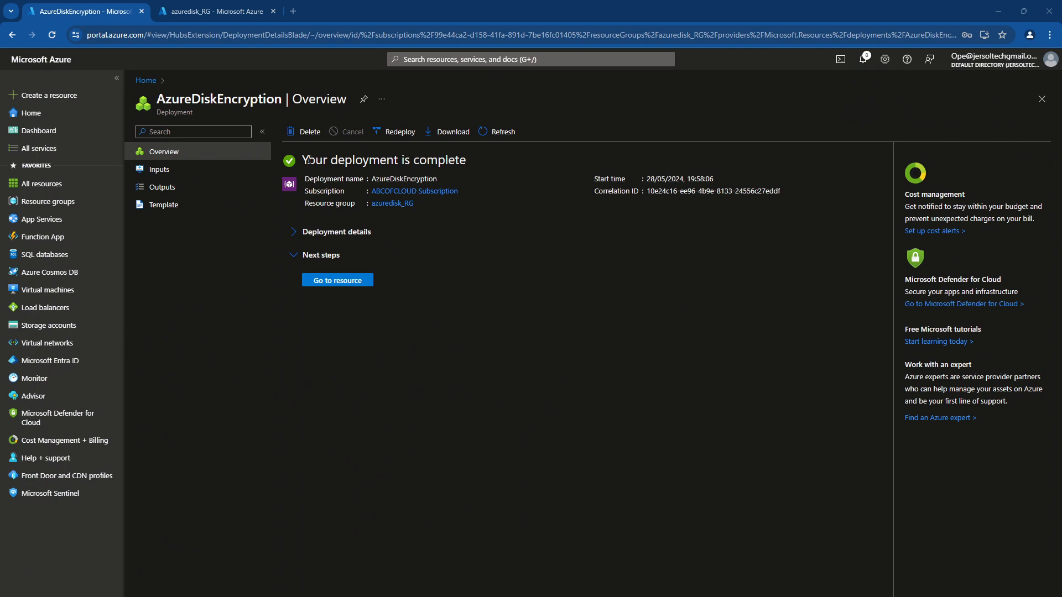
Check the AzureDiskEncryption deployment status and open the deployed extension resource to review its properties.
drag(307, 160, 459, 164)
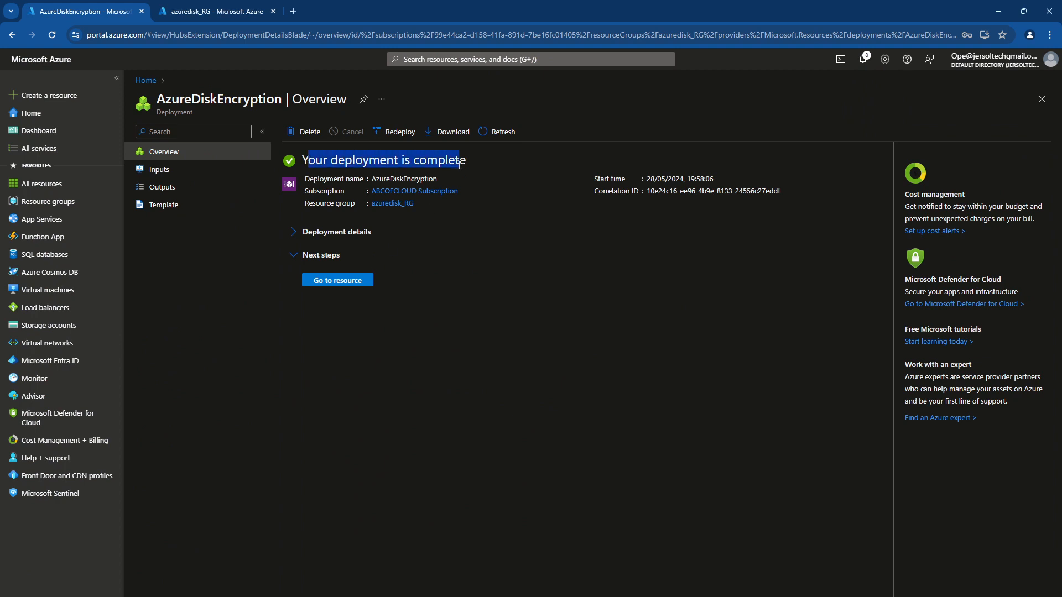
click(334, 281)
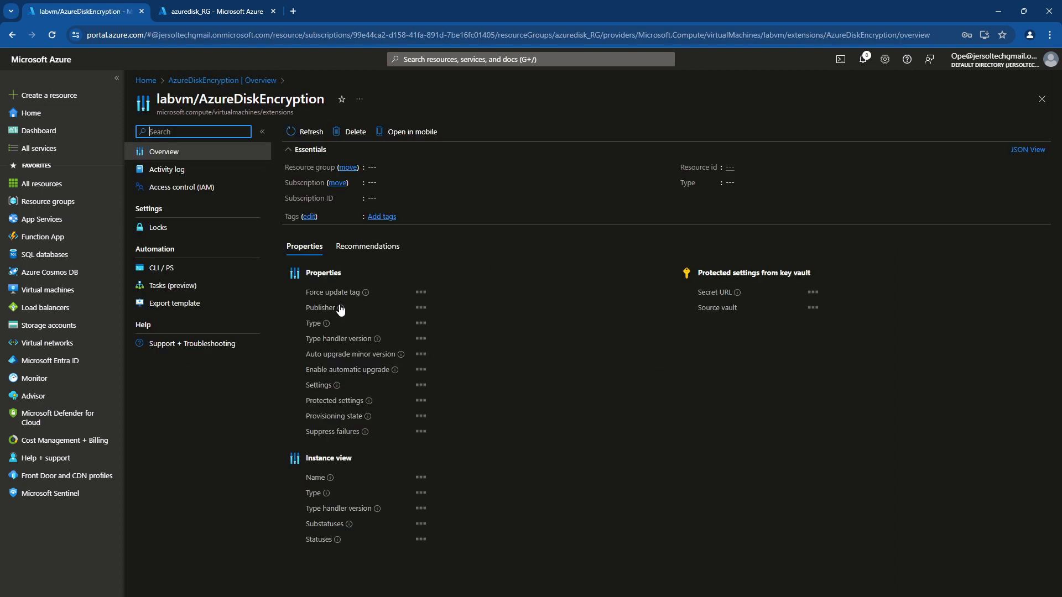
mouse_move(340, 310)
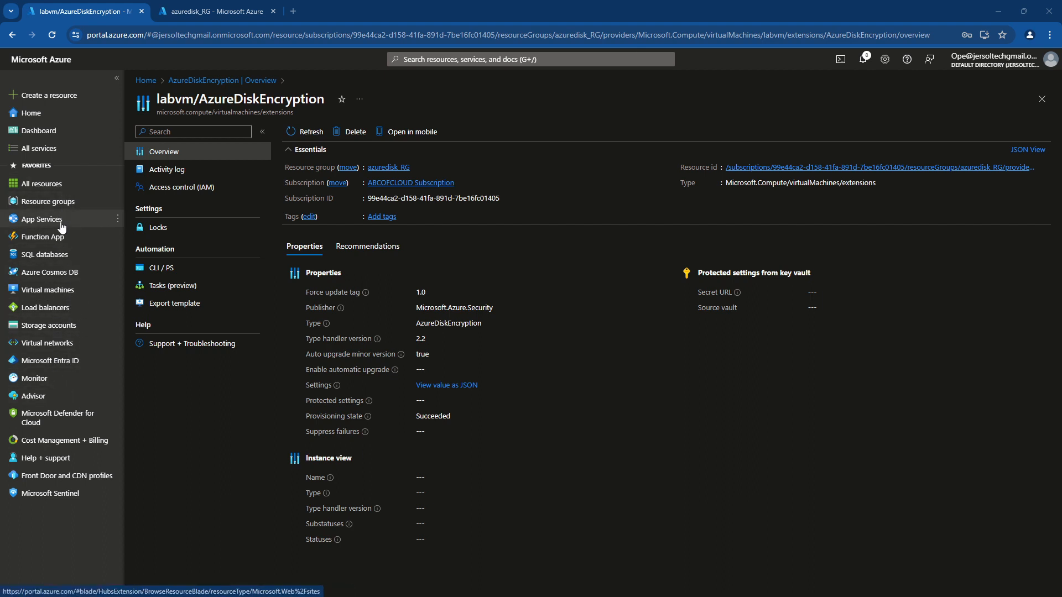
Open labvm from the virtual machines list and check its OS disk's encryption type and the AzureDiskEncryption extension's provisioning status.
click(43, 292)
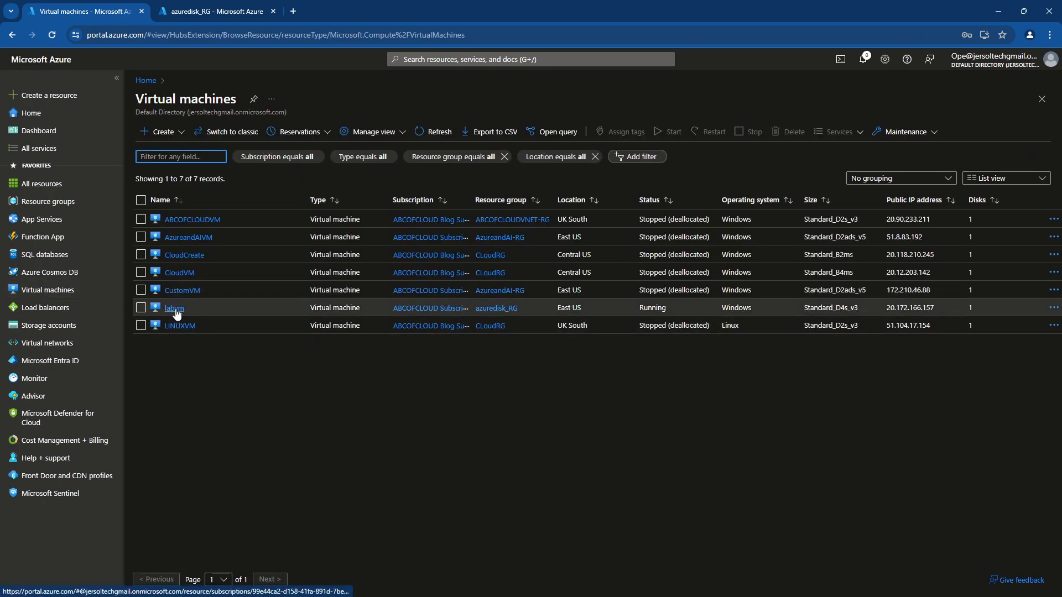
click(175, 308)
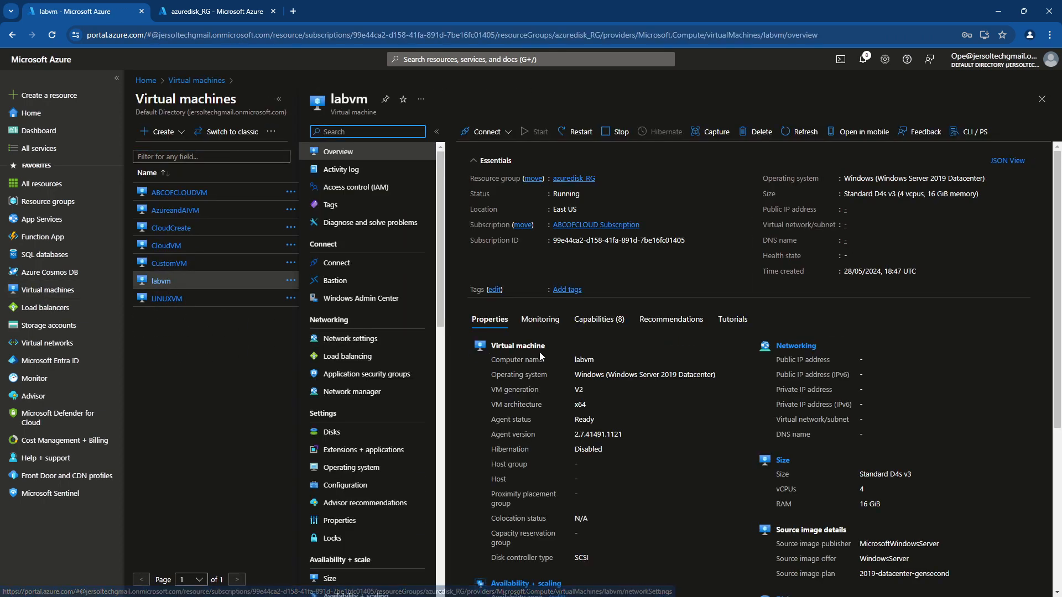
click(342, 434)
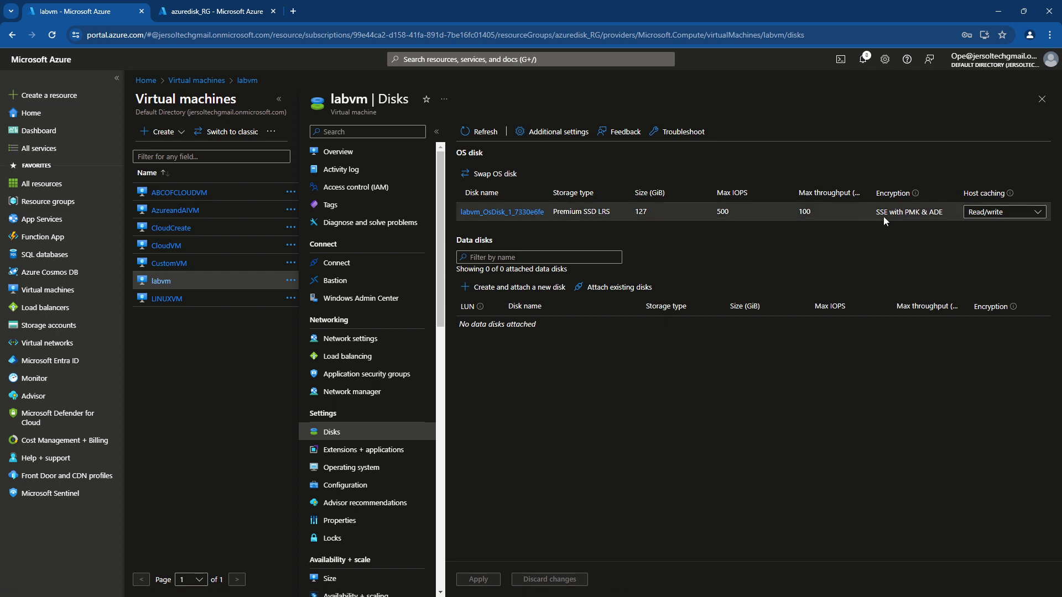
drag(876, 211, 905, 209)
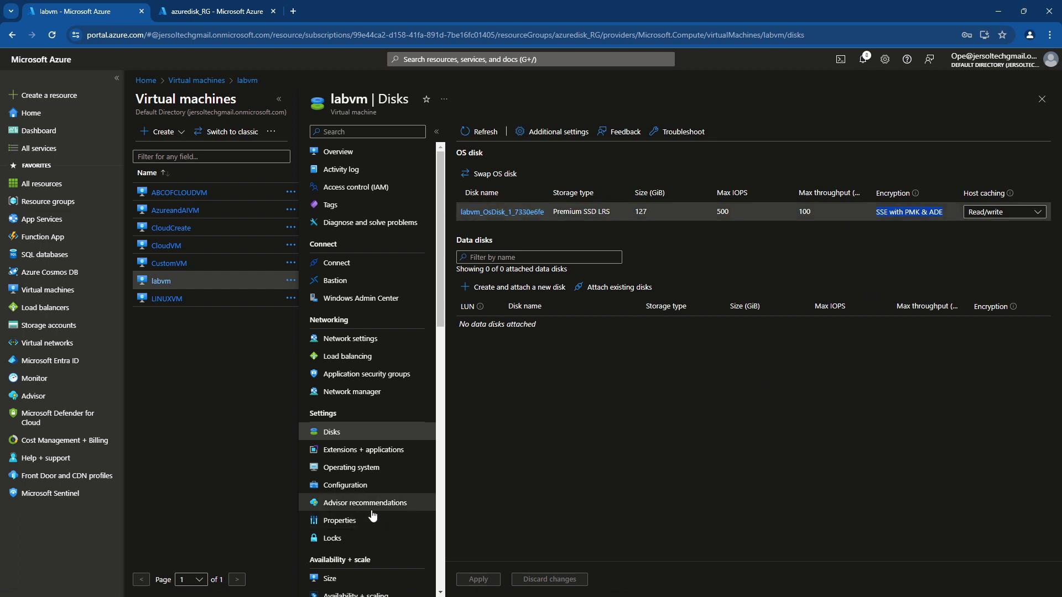
click(341, 451)
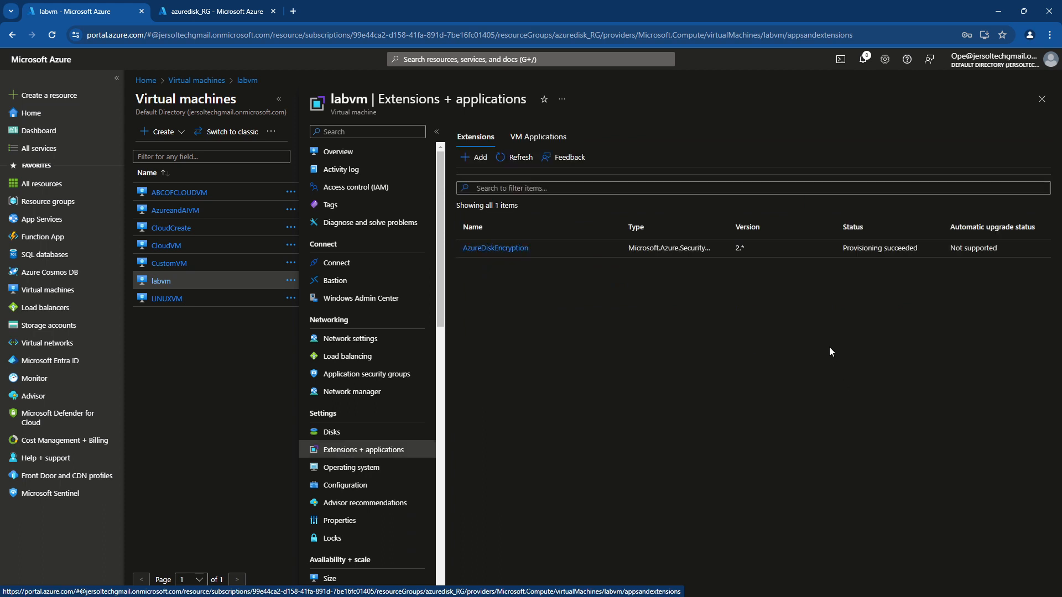
drag(843, 252, 919, 251)
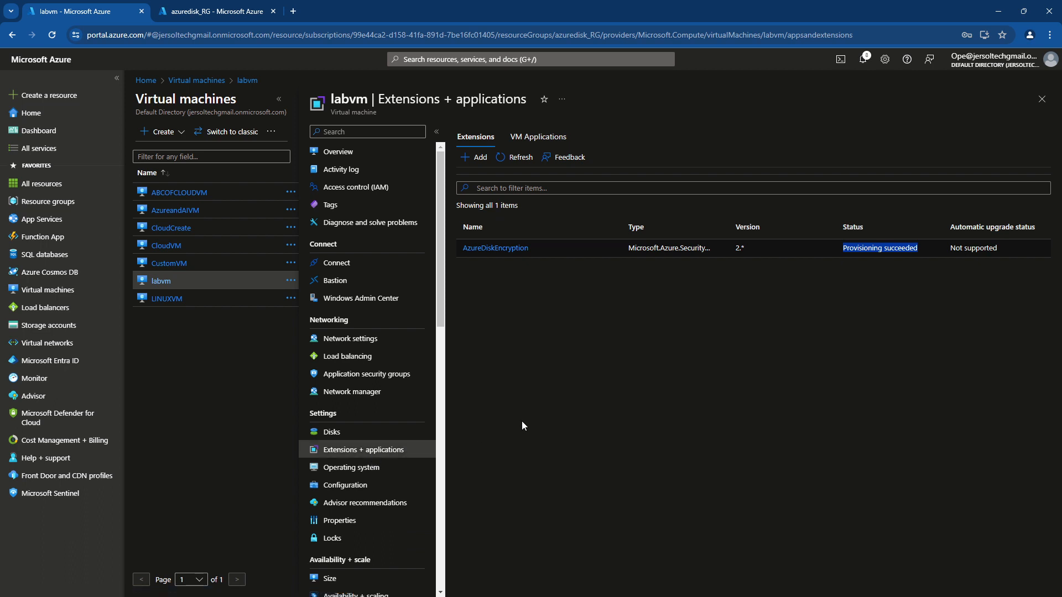
Download the native RDP file for labvm from its connection page and open the downloaded labvm.rdp.
click(337, 264)
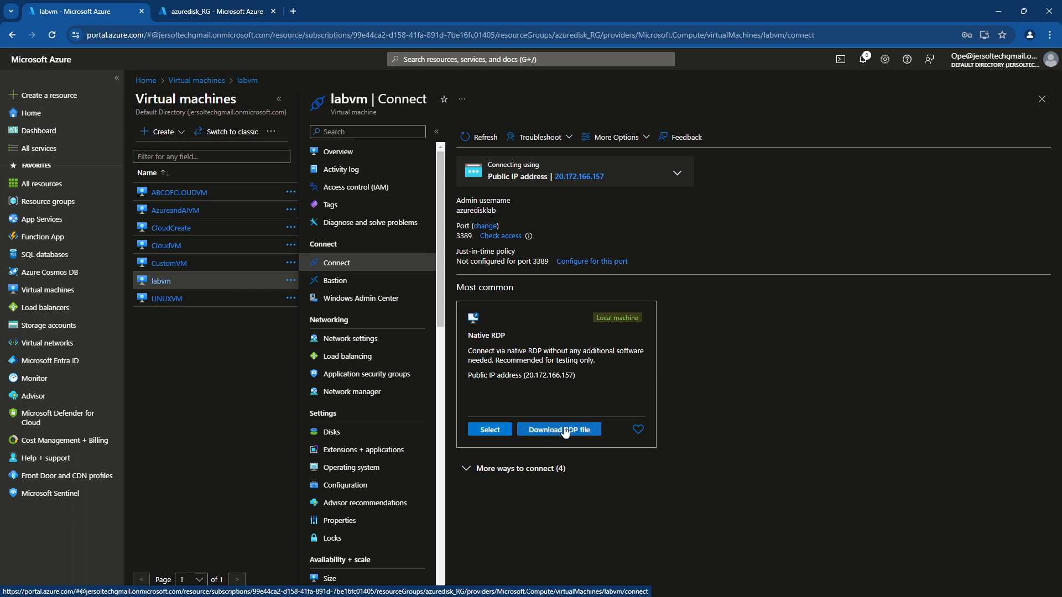
click(547, 431)
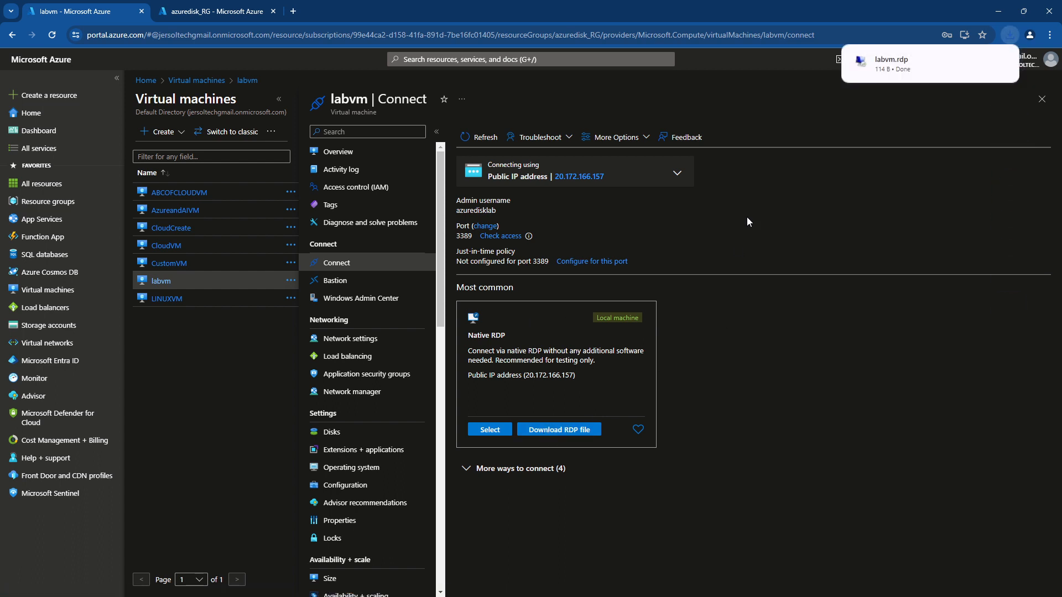
click(979, 62)
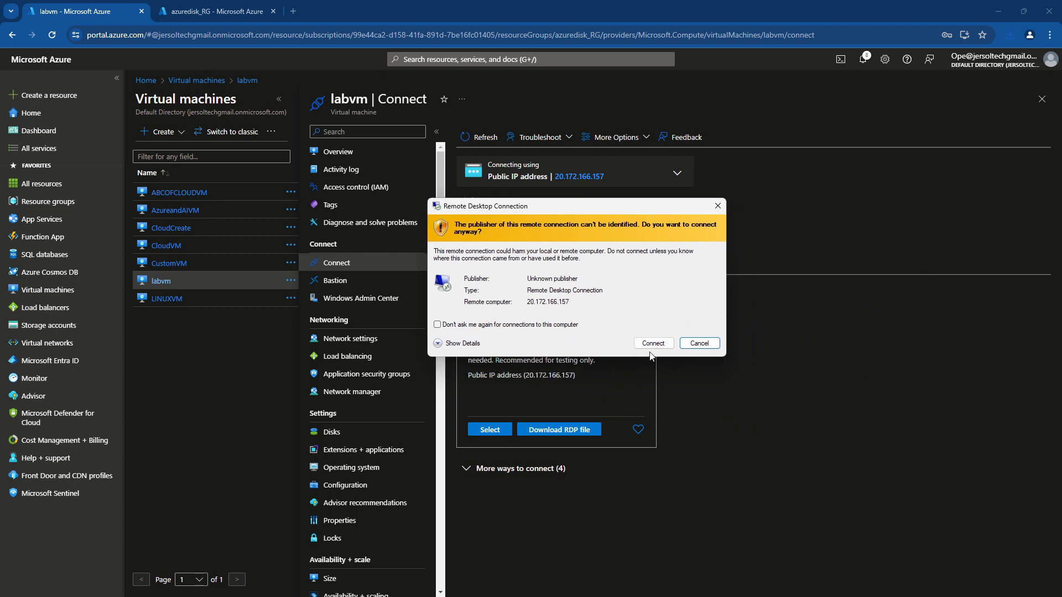
Connect to labvm over Remote Desktop, entering the admin account password and accepting the untrusted certificate.
click(651, 345)
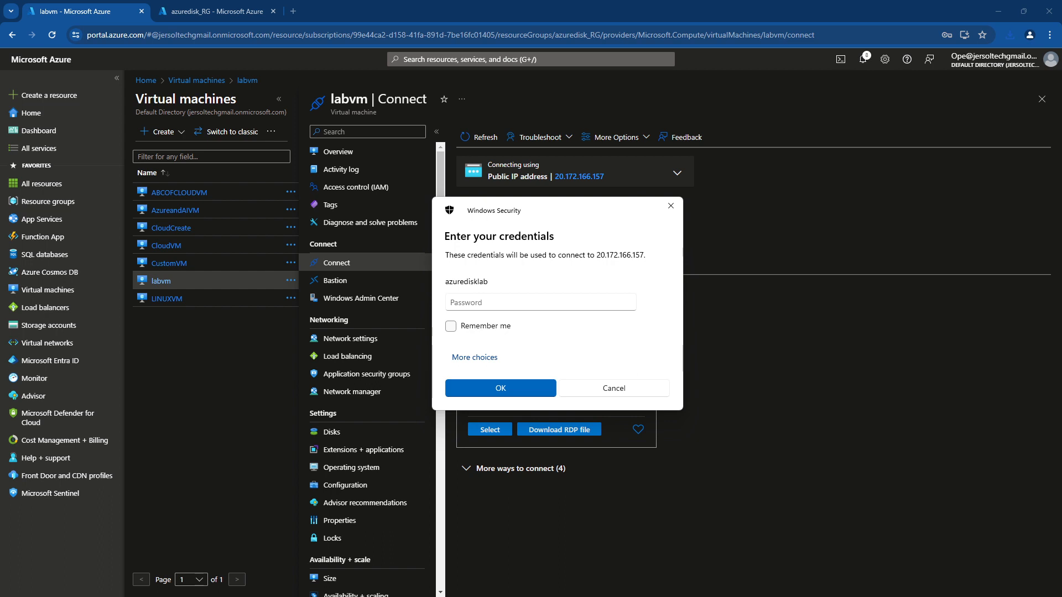
click(480, 305)
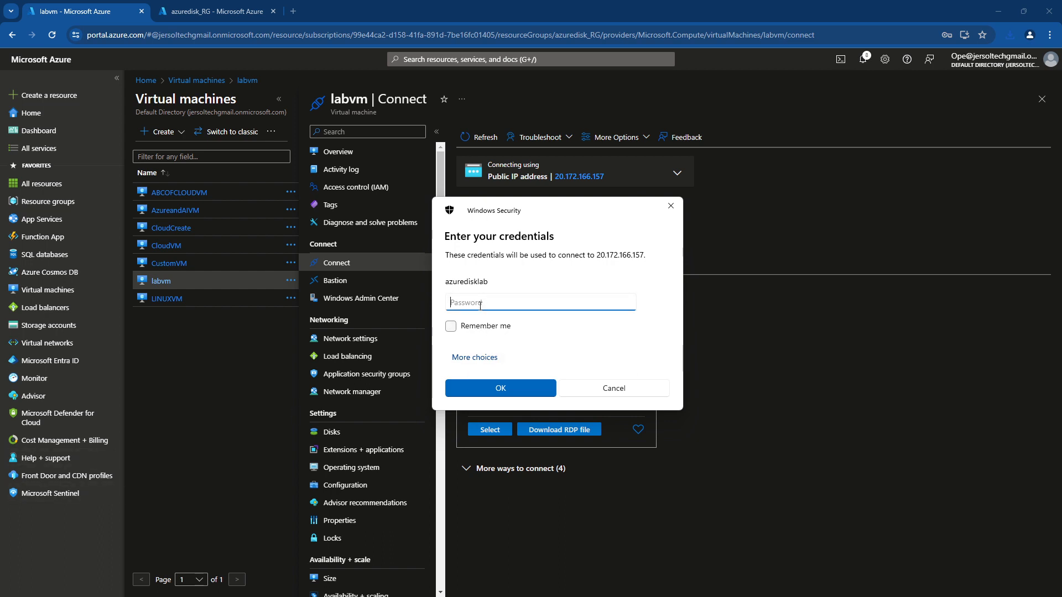
key(ctrl+v)
click(486, 388)
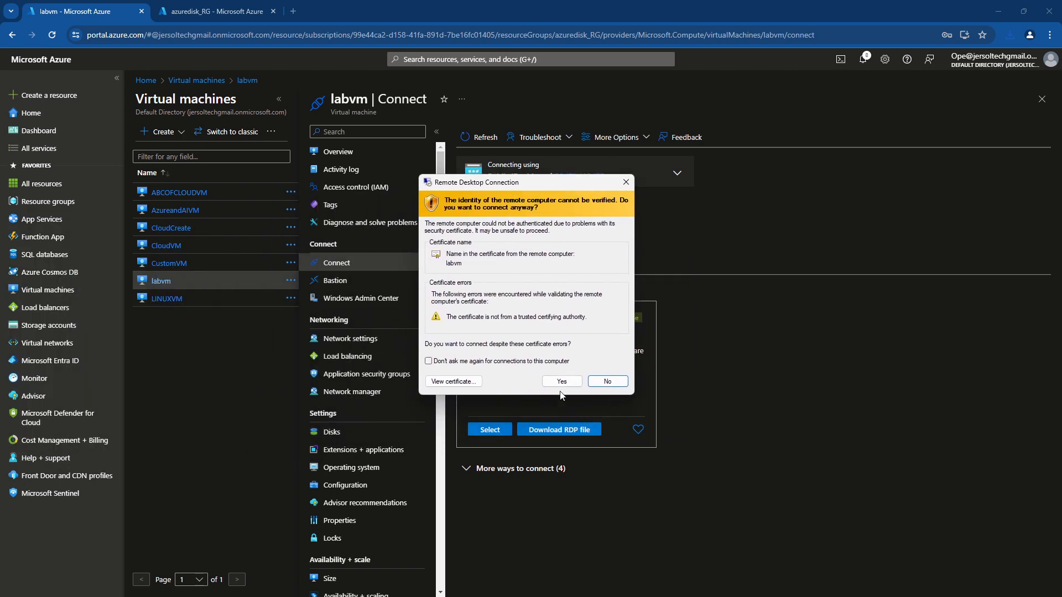
click(560, 382)
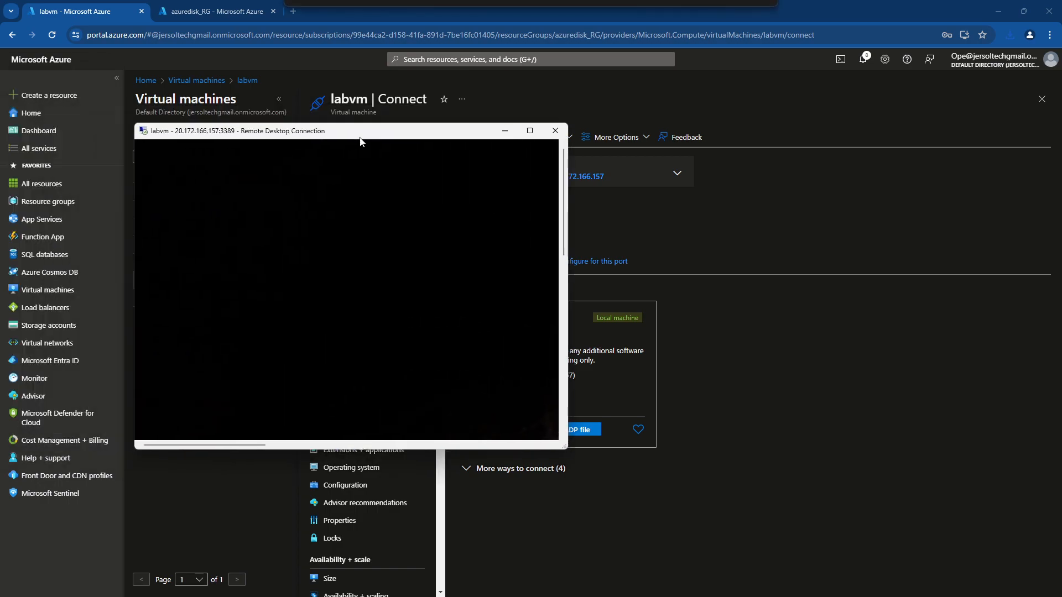
Allow labvm to be discoverable on the network and dismiss the Windows Admin Center message in the remote session.
drag(360, 136, 490, 133)
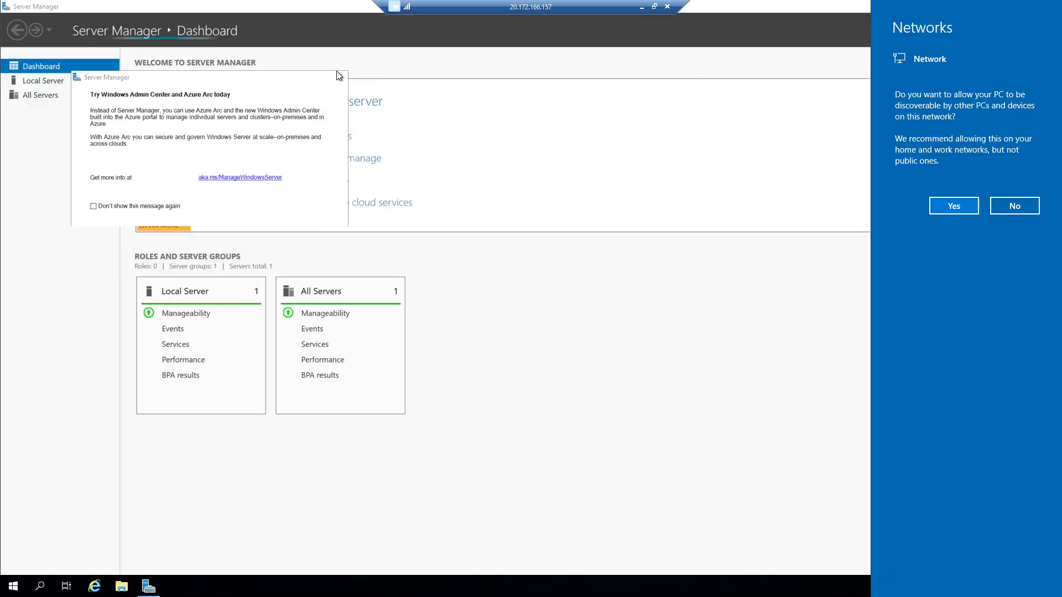
click(946, 209)
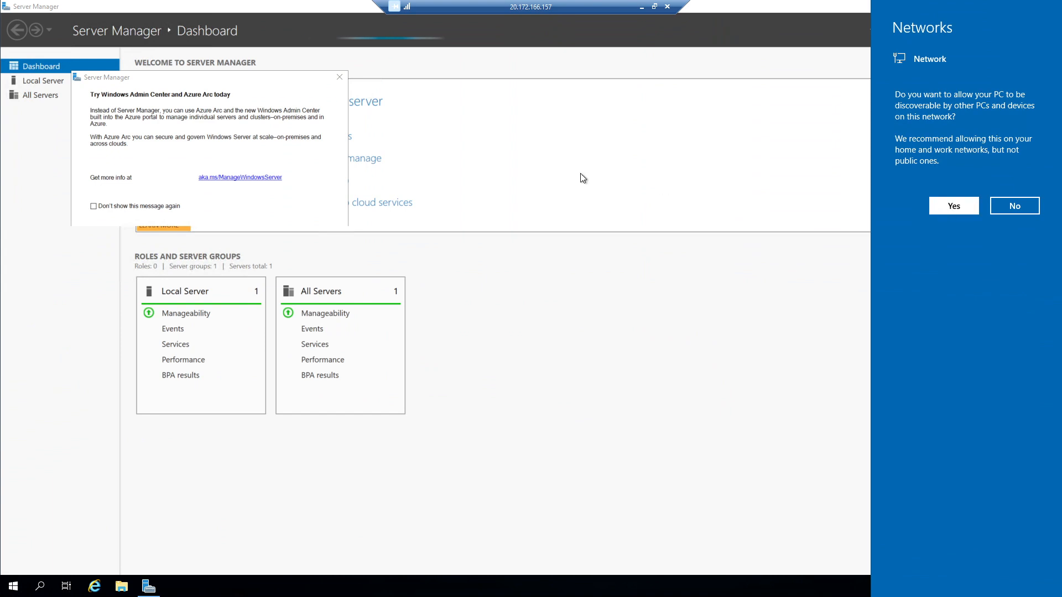
click(340, 77)
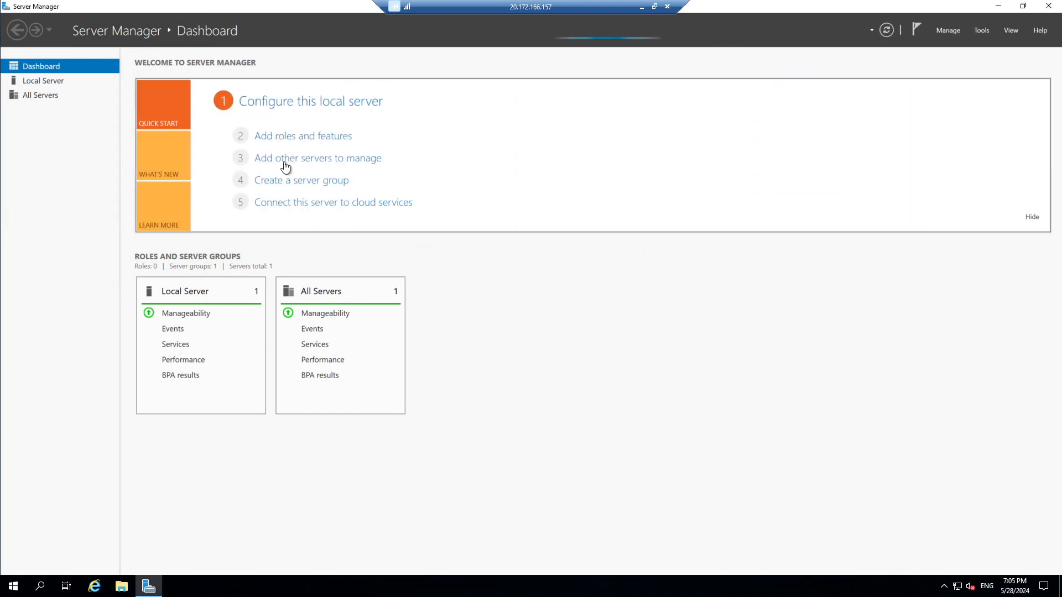
Search the remote server for "bitloc" and open Manage BitLocker.
click(42, 586)
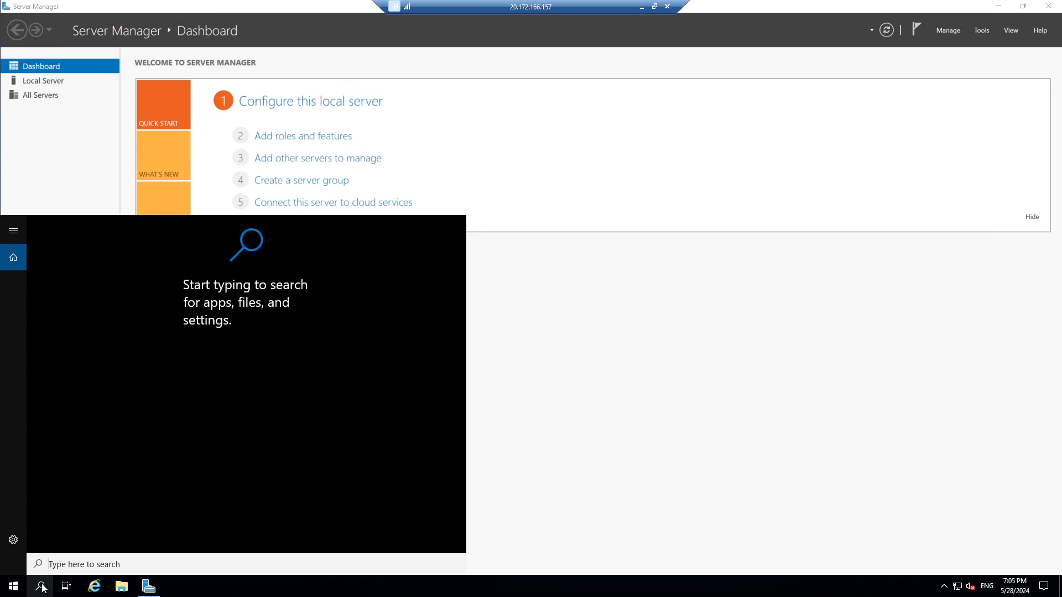
text(bit)
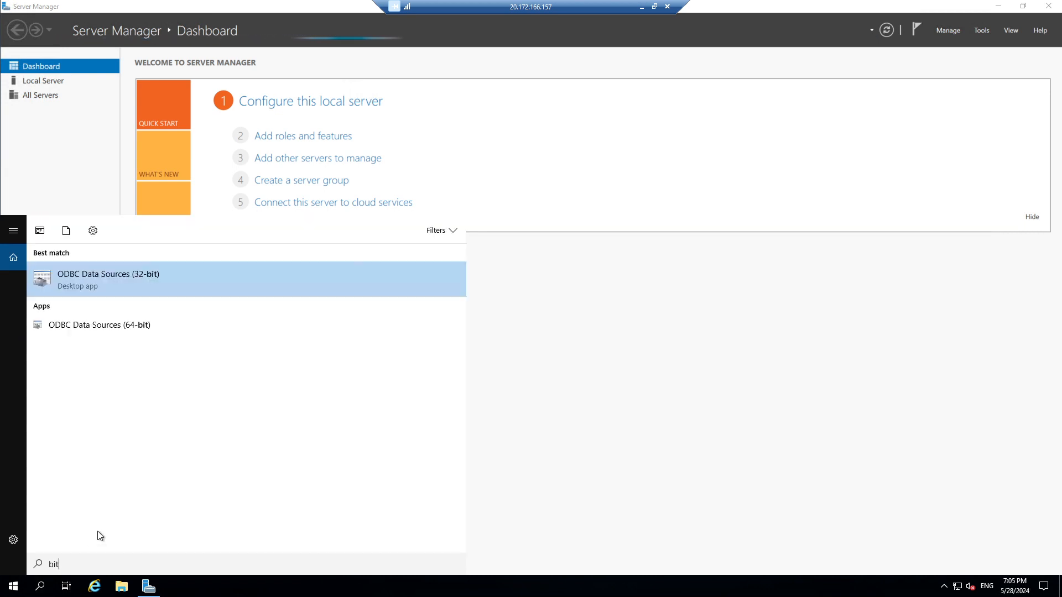
text(lo)
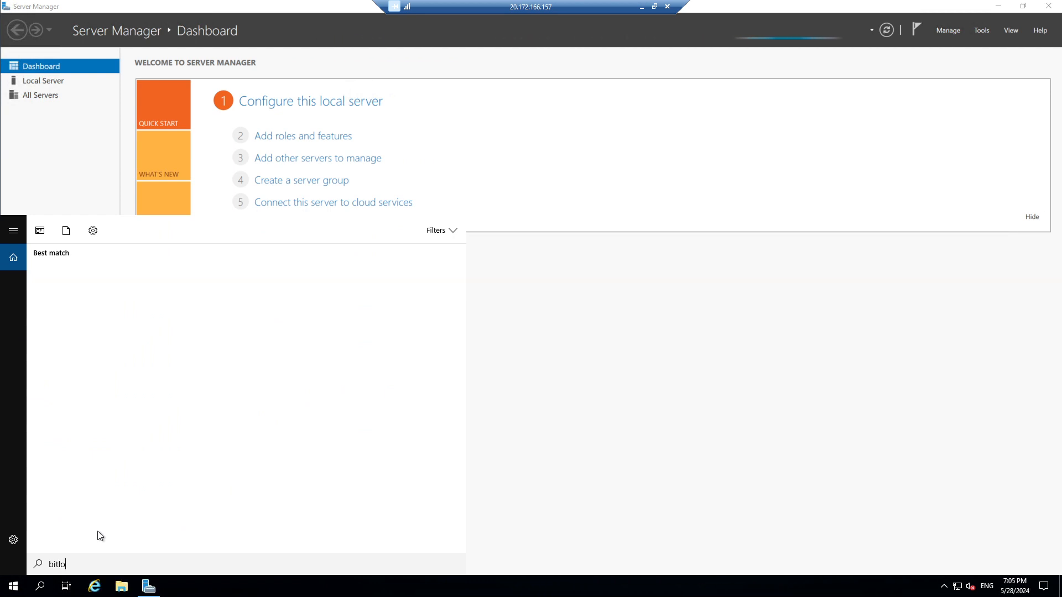
text(c)
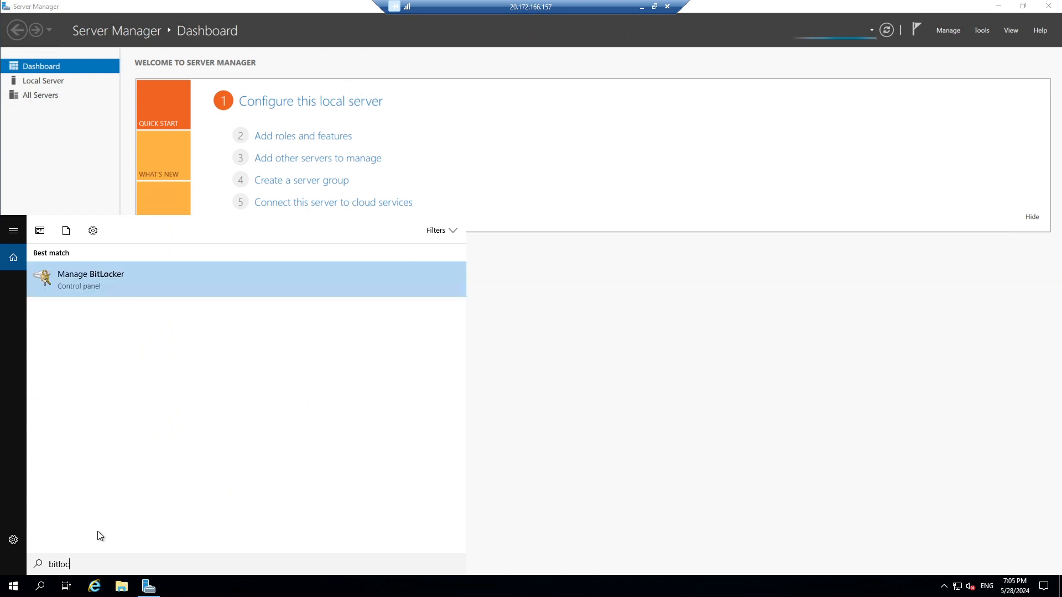
click(109, 283)
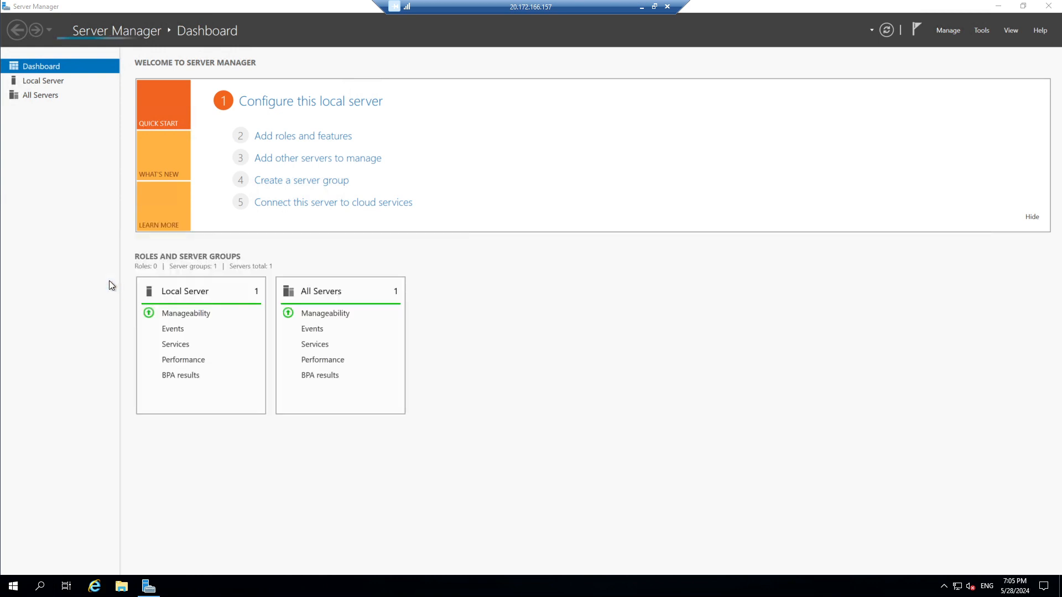